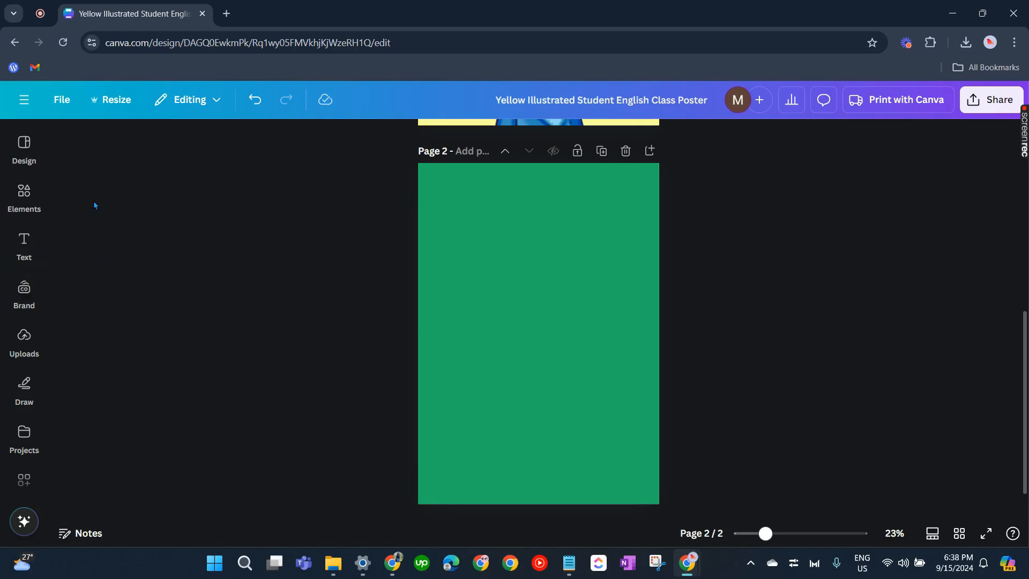
Step: Add the "JOIN NOW" font combination to the blank green page 2
left_click(24, 246)
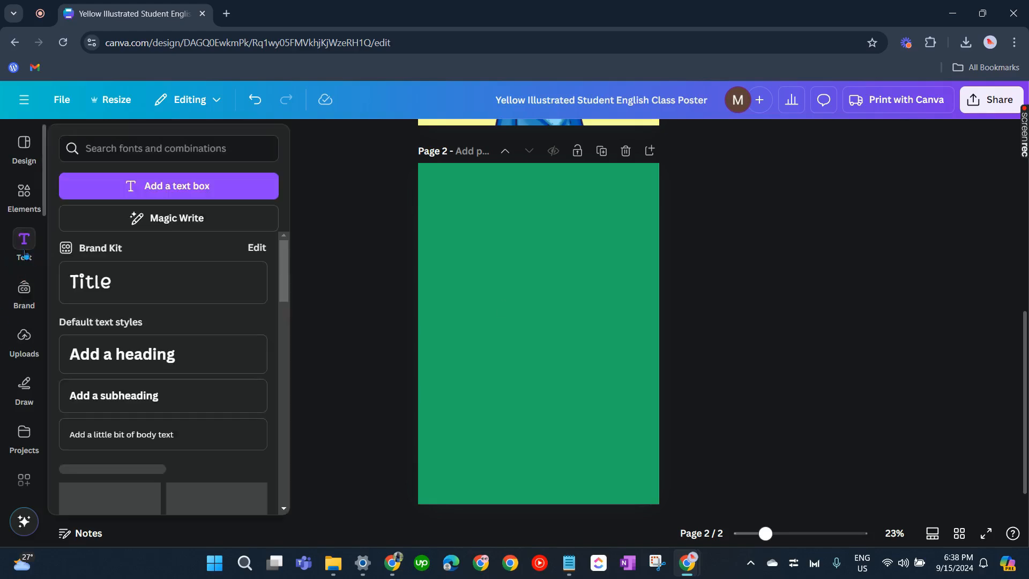
scroll(194, 382, "down", 5)
scroll(194, 382, "down", 8)
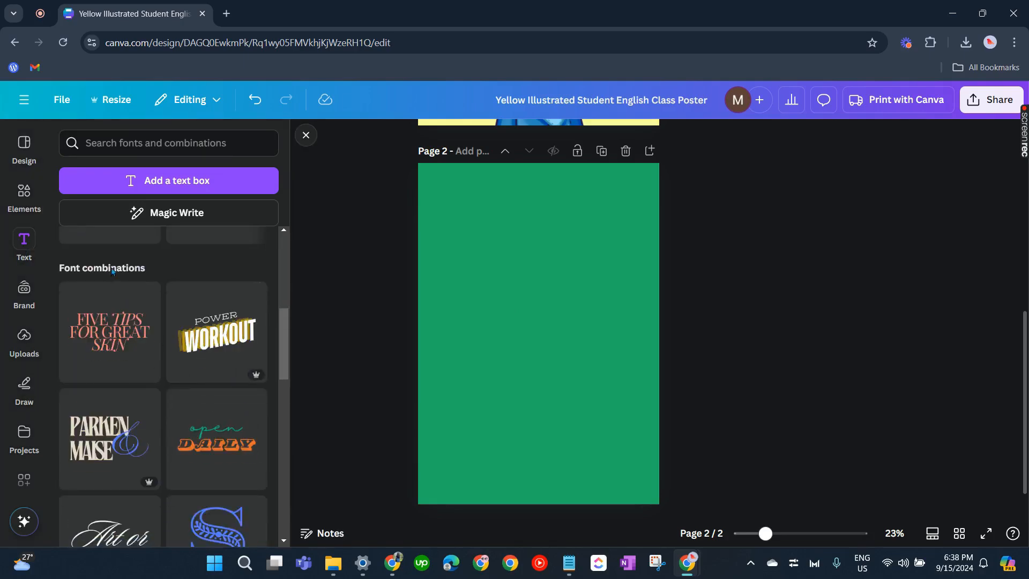
scroll(129, 383, "down", 4)
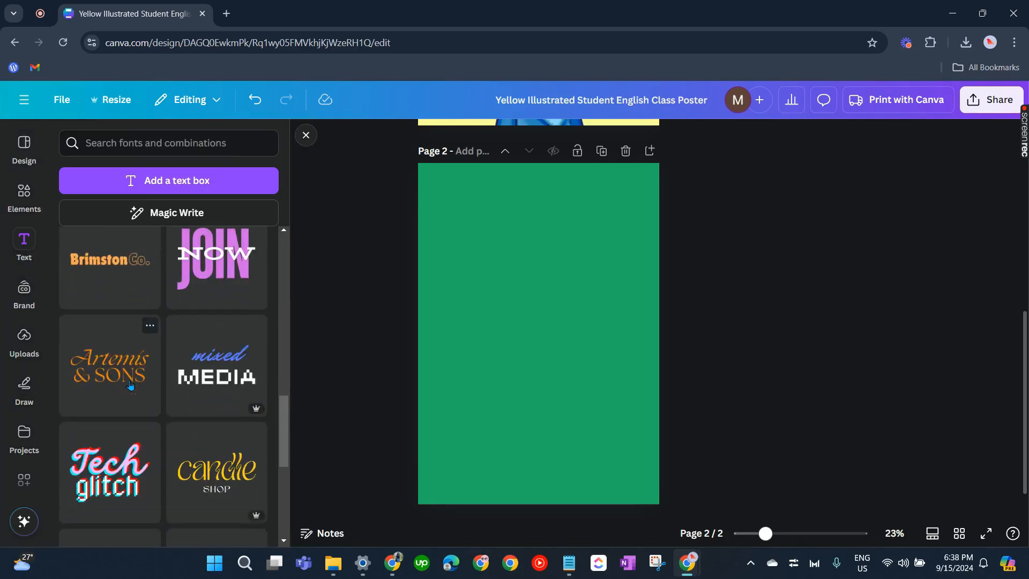
scroll(197, 309, "down", 3)
scroll(197, 310, "up", 3)
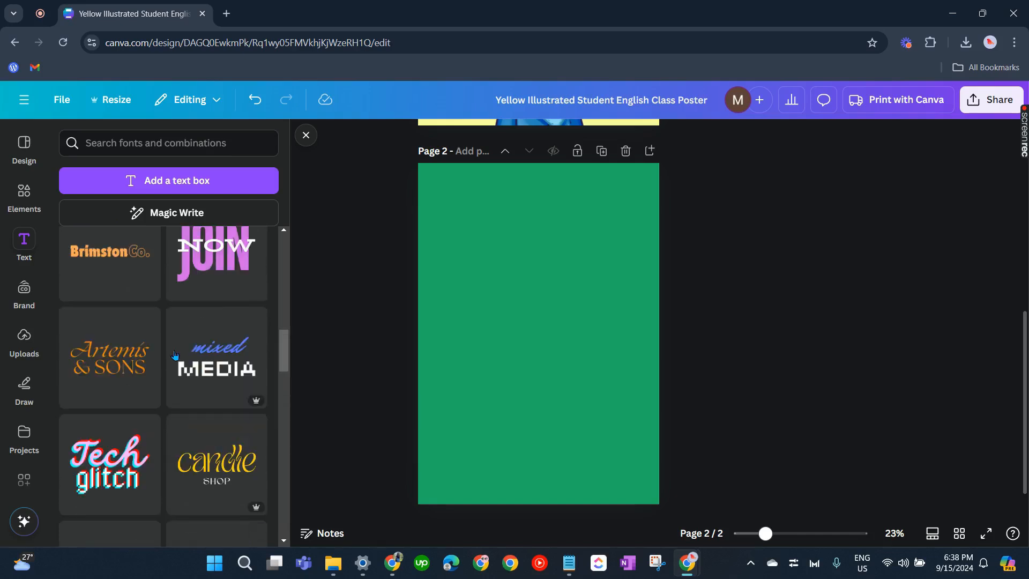
scroll(233, 279, "up", 1)
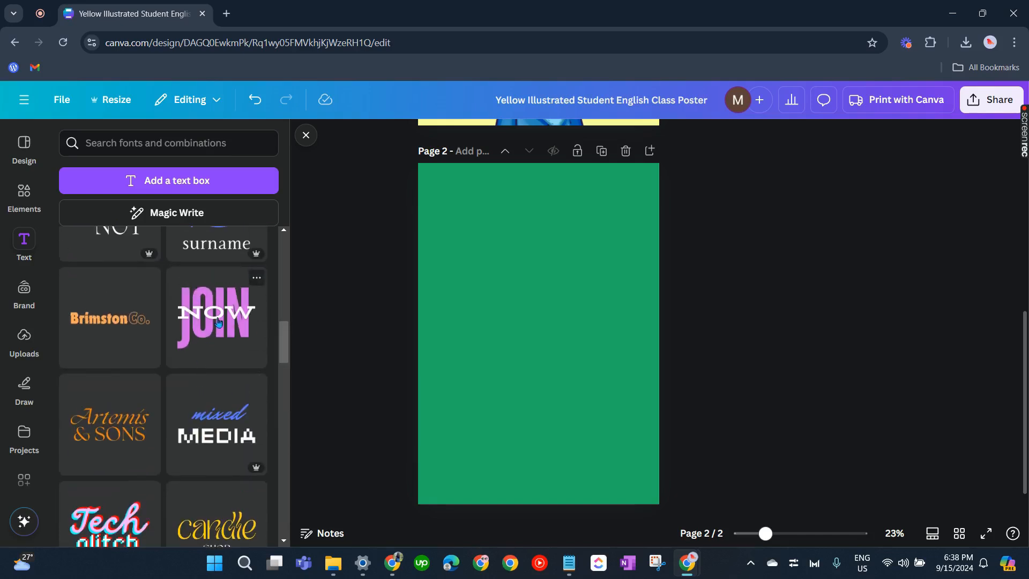
left_click(231, 320)
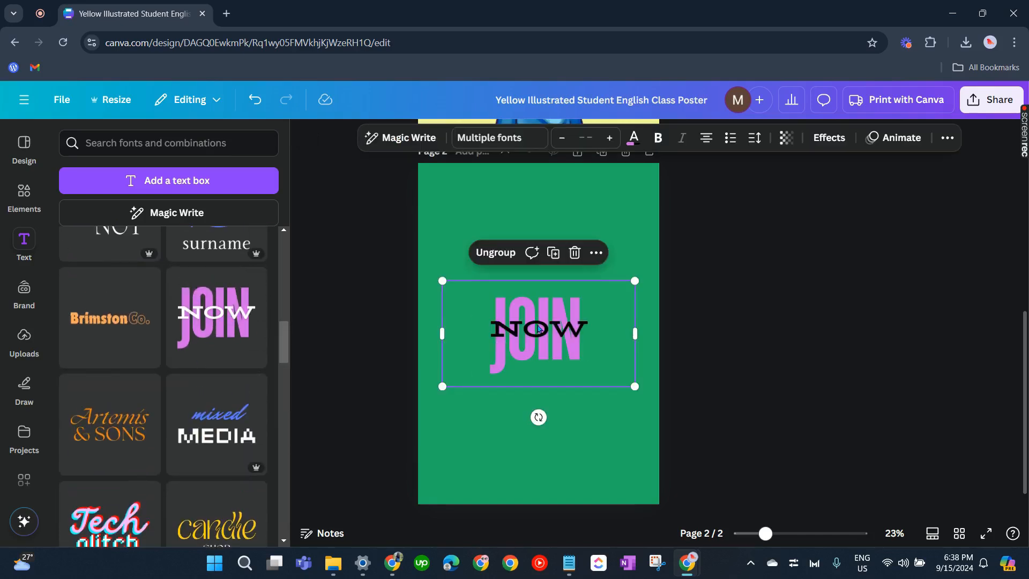
Step: Replace the word JOIN with "DZSP" and set its text color to white
double_click(538, 309)
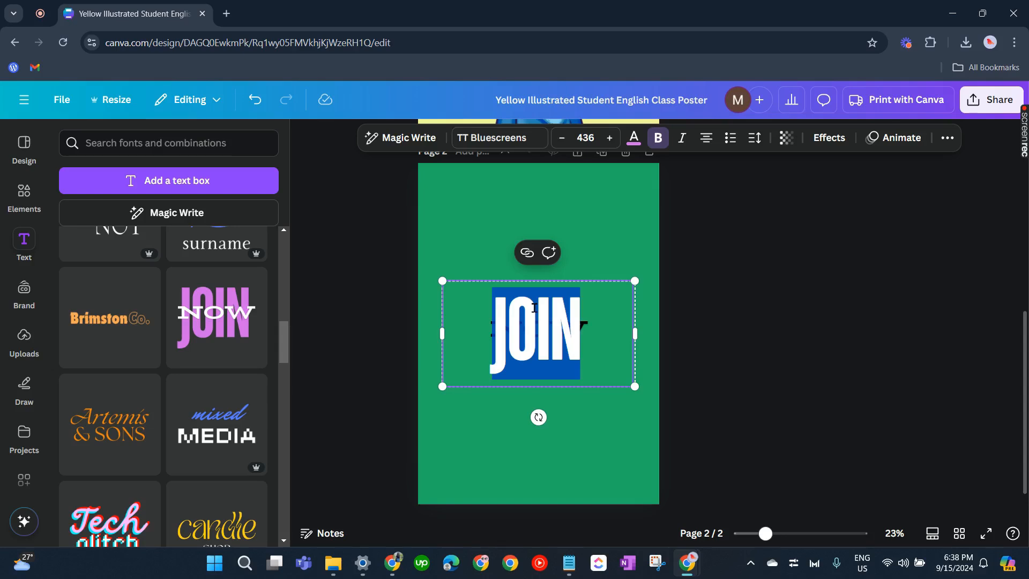
type("DZSP")
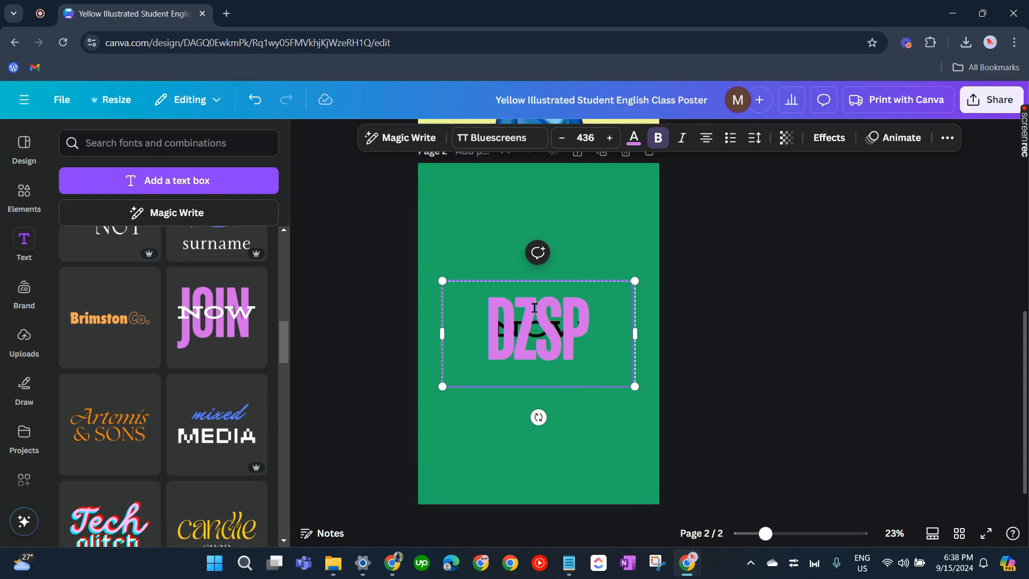
double_click(534, 323)
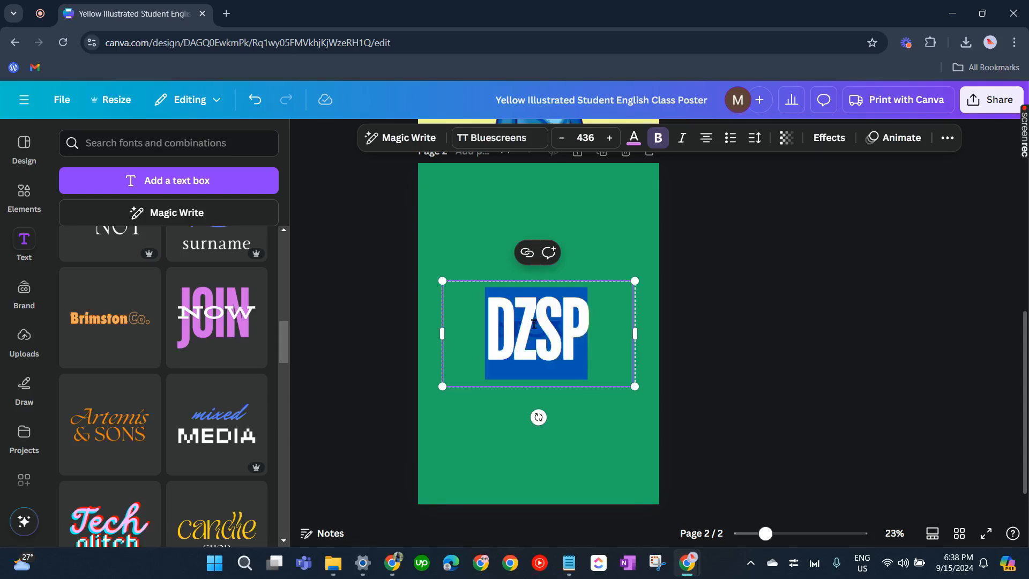
left_click(634, 138)
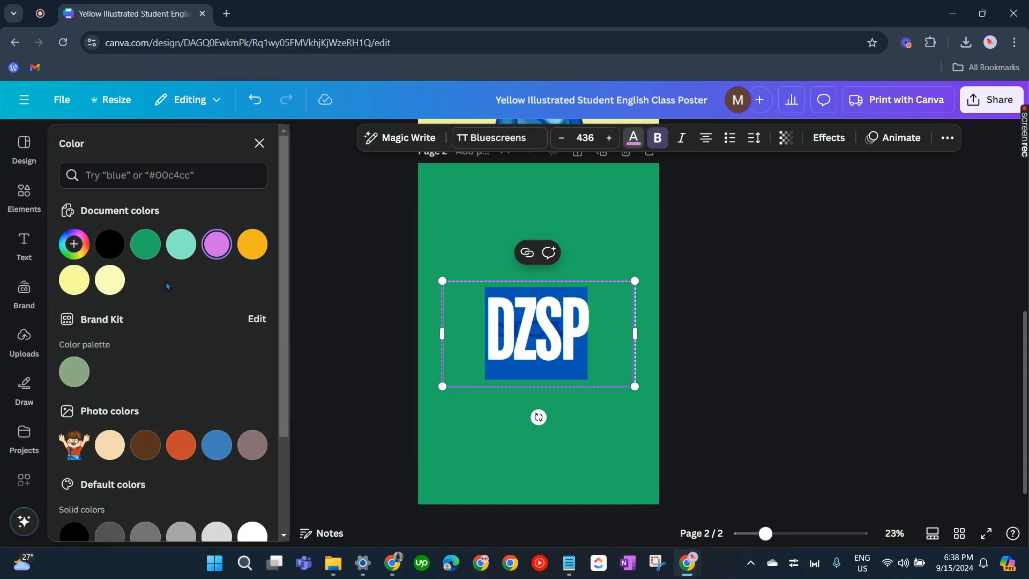
scroll(108, 445, "down", 2)
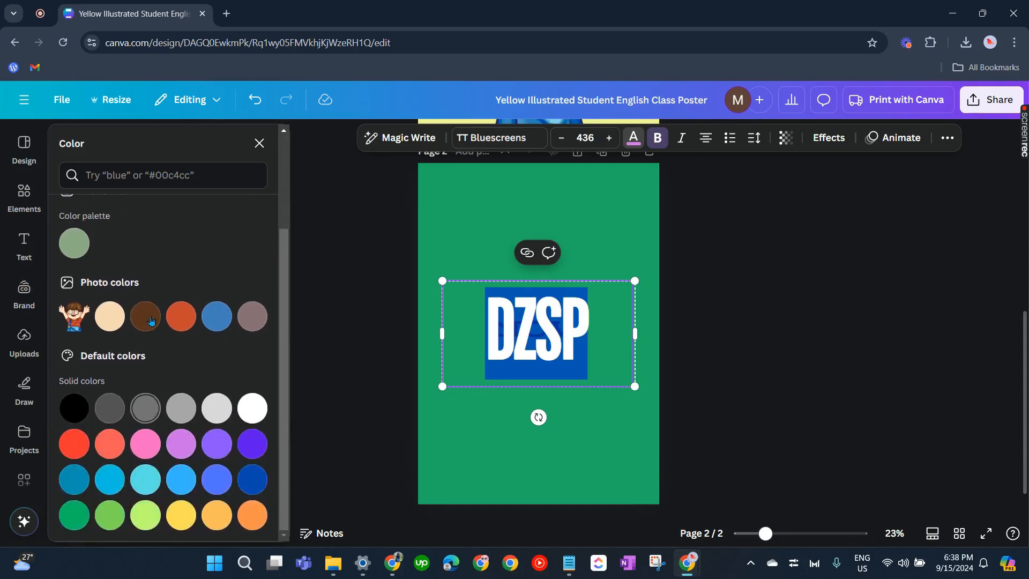
left_click(150, 319)
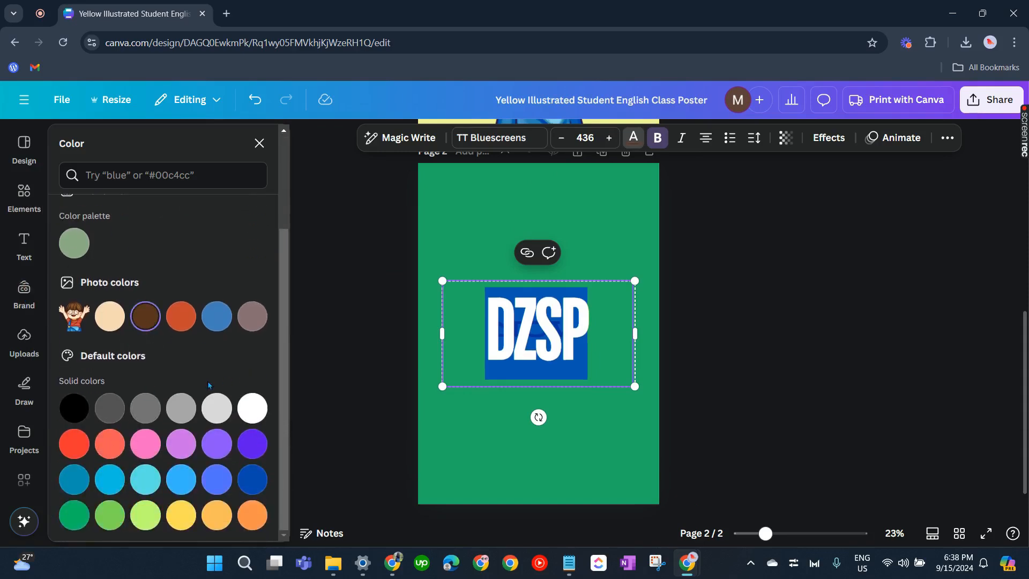
scroll(252, 359, "up", 1)
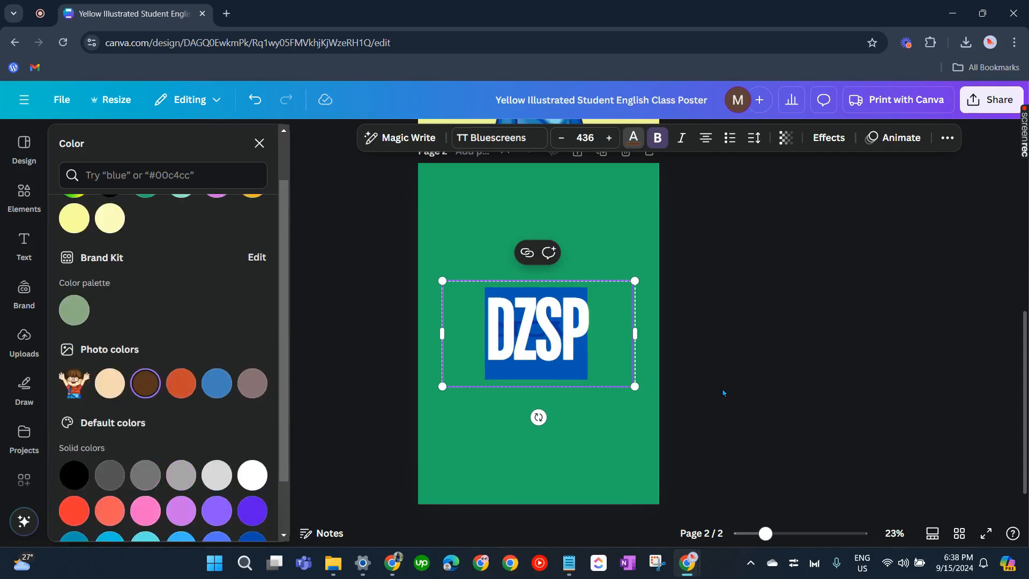
left_click(260, 476)
left_click(765, 395)
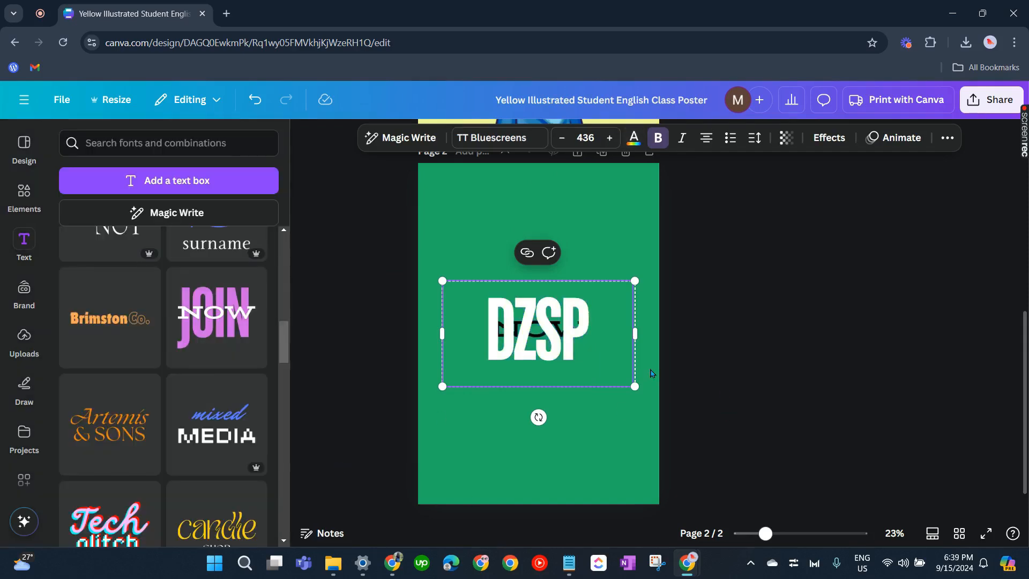
Step: Delete the word NOW that overlaps the DZSP text
double_click(558, 336)
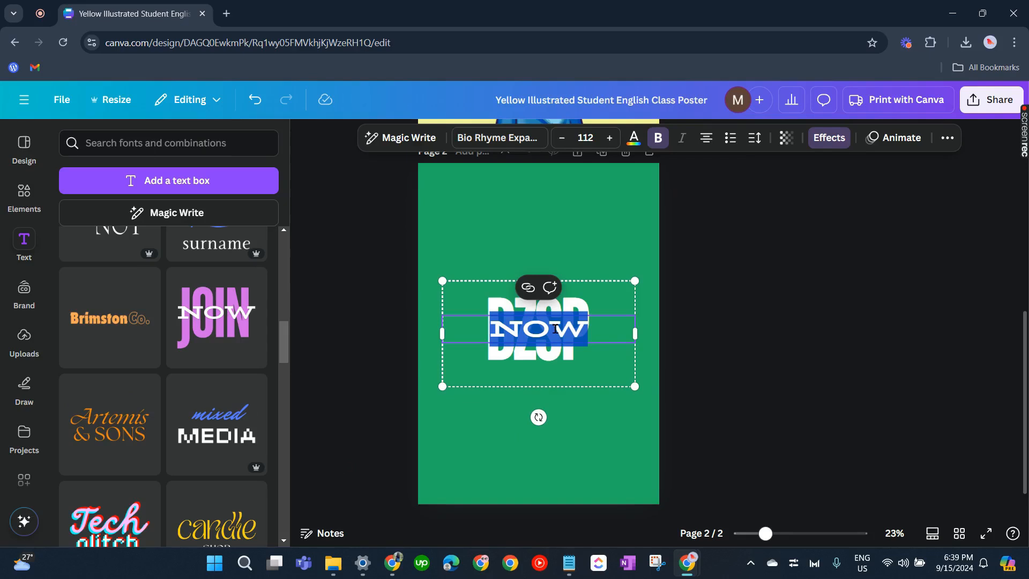
key("BackSpace")
key("BackSpace")
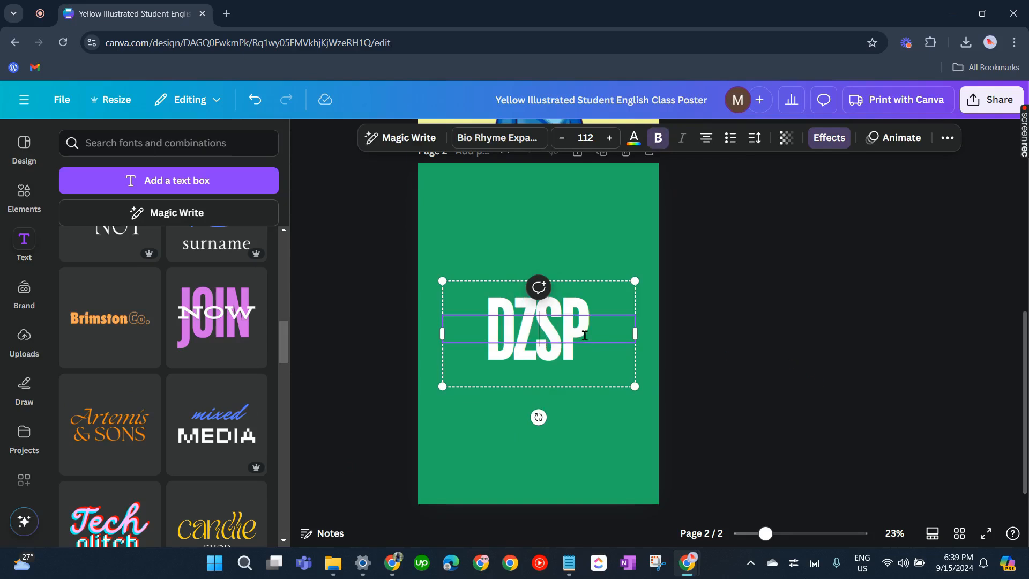
left_click(793, 363)
Step: Scale the DZSP text down slightly and place it horizontally centered in the upper half of the page
left_click(574, 338)
left_click_drag(635, 388, 623, 236)
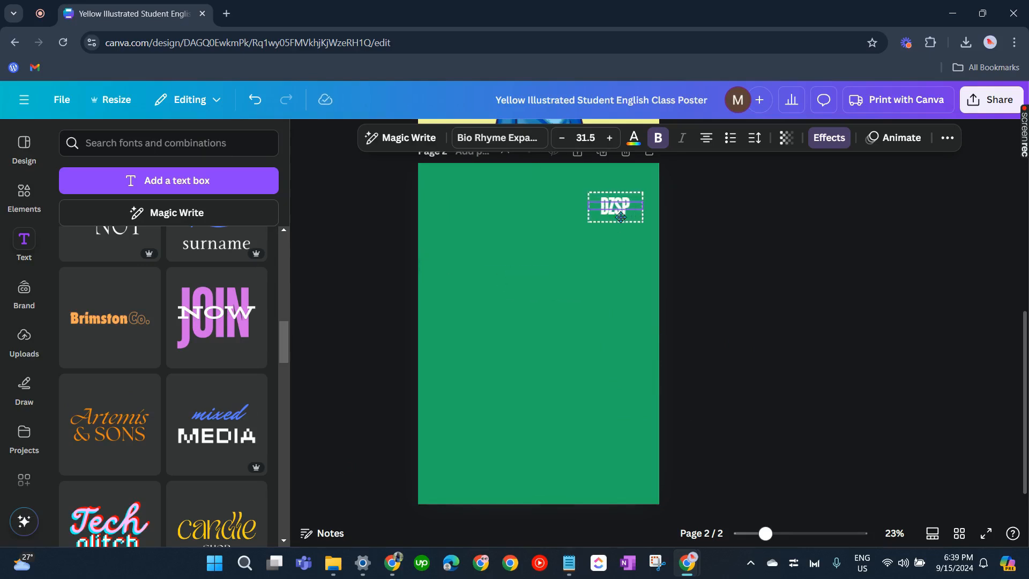
left_click(618, 365)
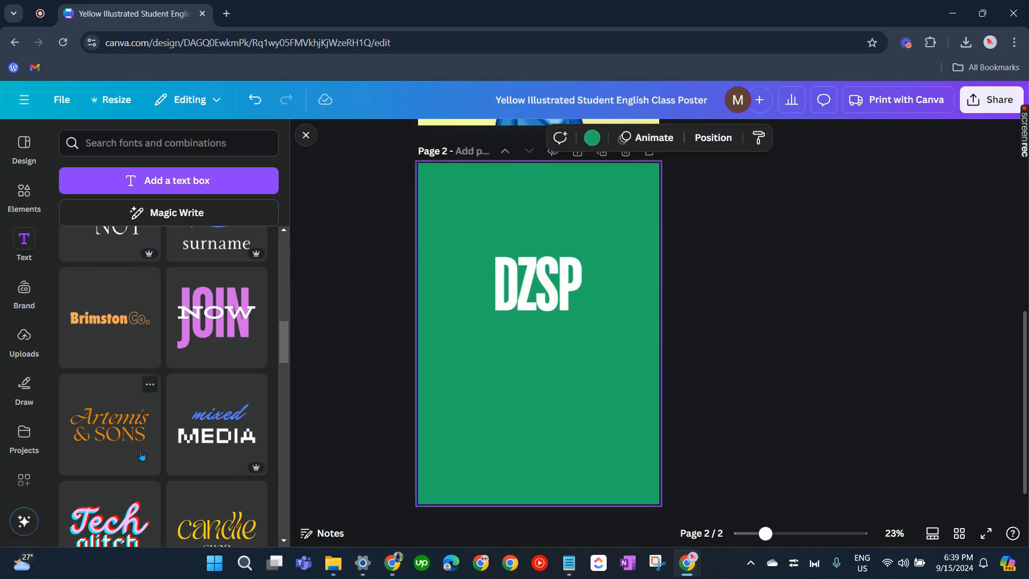
Step: Add the "Play time" font combination to page 2
scroll(113, 332, "down", 4)
scroll(194, 295, "down", 1)
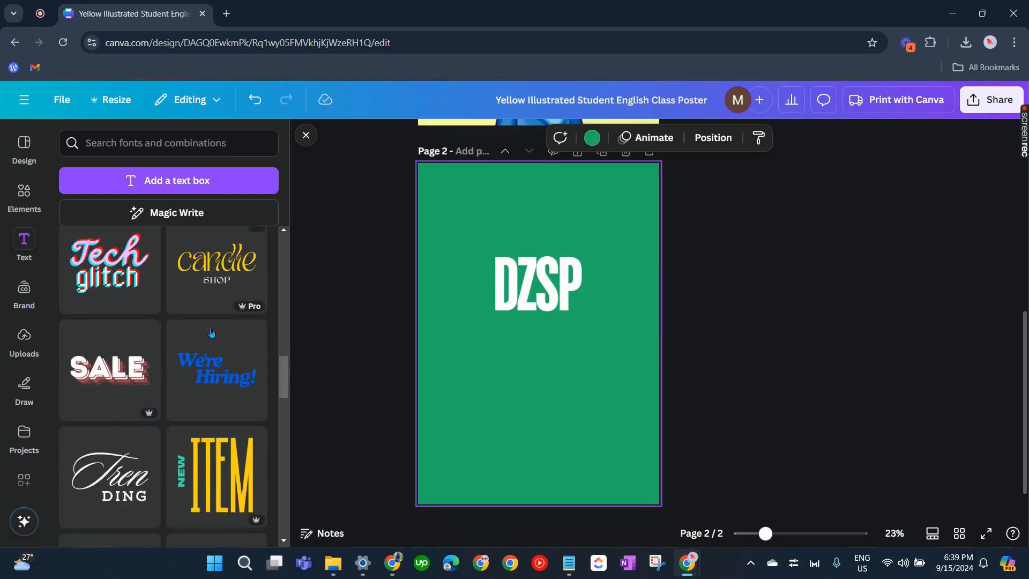
scroll(194, 295, "down", 1)
scroll(127, 379, "down", 2)
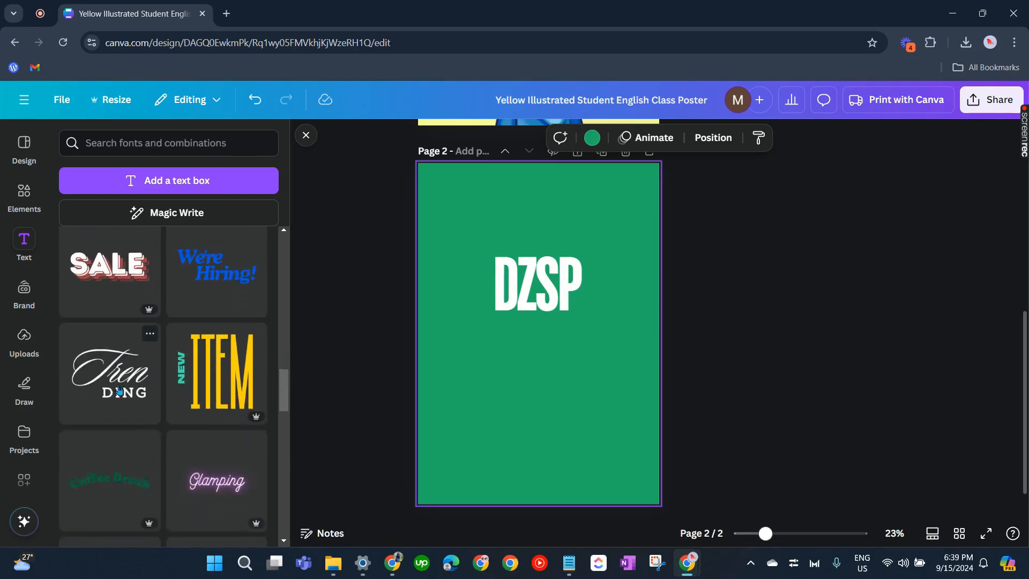
scroll(127, 378, "down", 3)
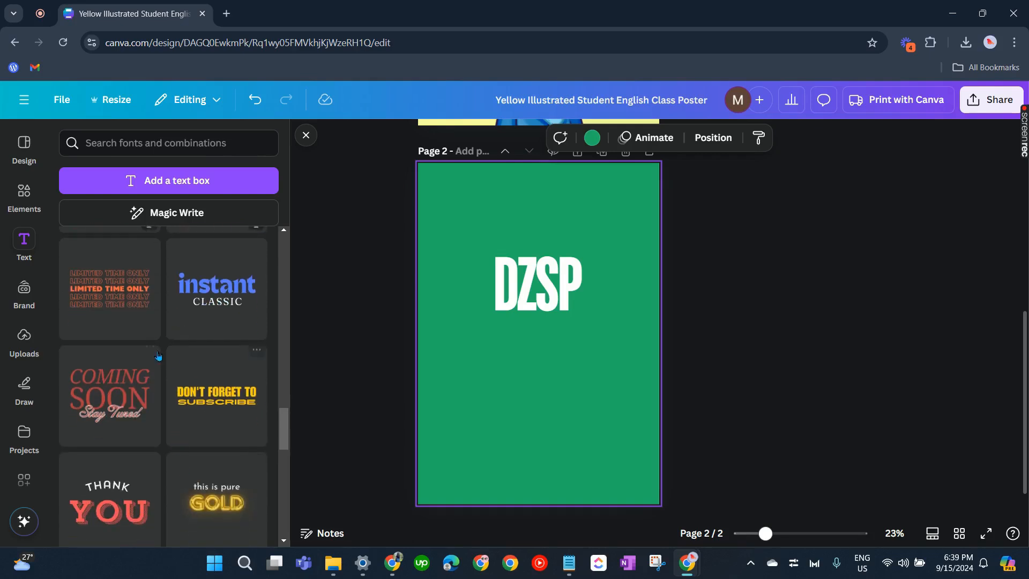
scroll(160, 375, "down", 2)
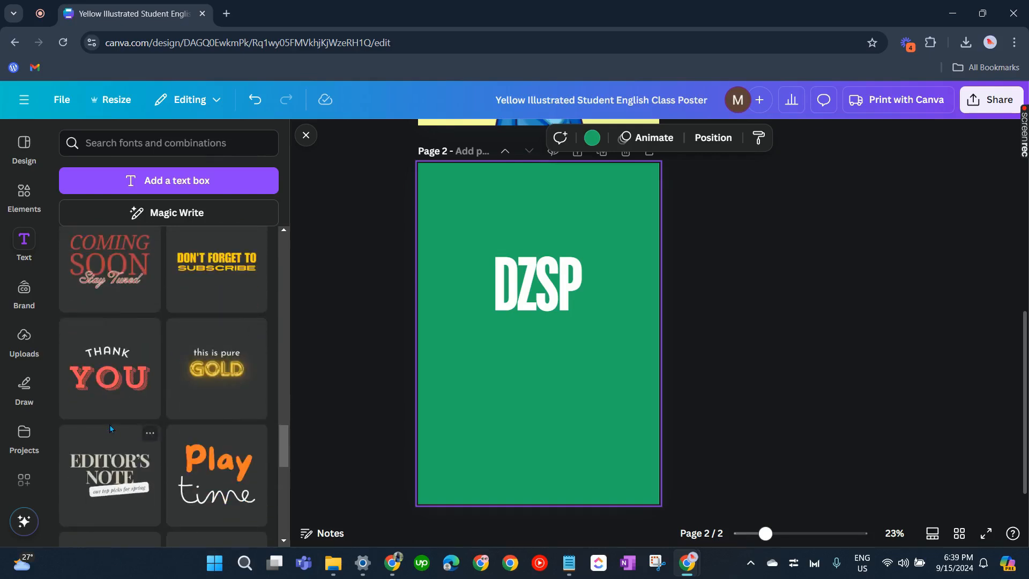
scroll(143, 505, "down", 1)
scroll(144, 506, "down", 2)
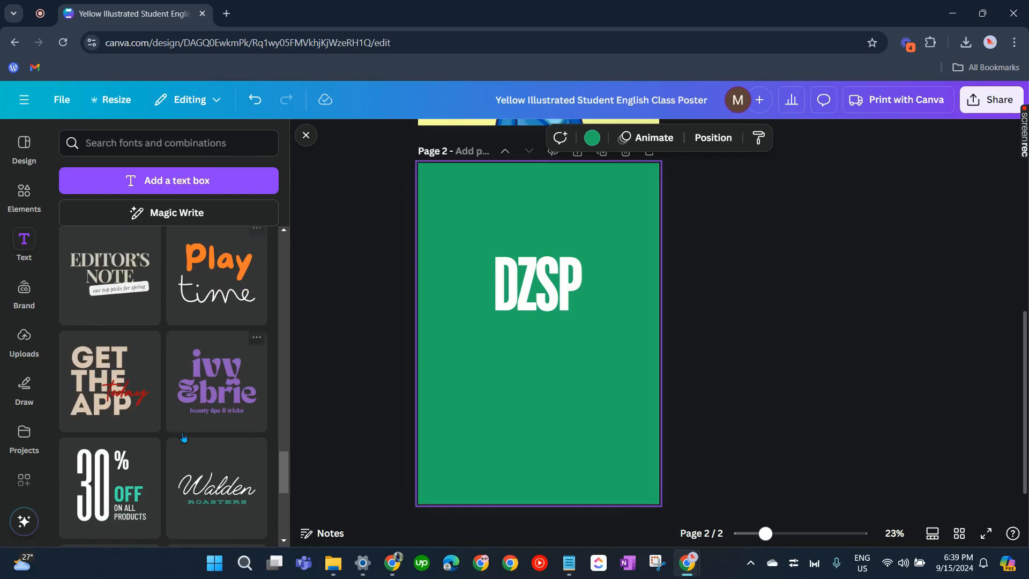
left_click(217, 273)
Step: Replace the word Play in the new font combination with "Secretary"
double_click(532, 362)
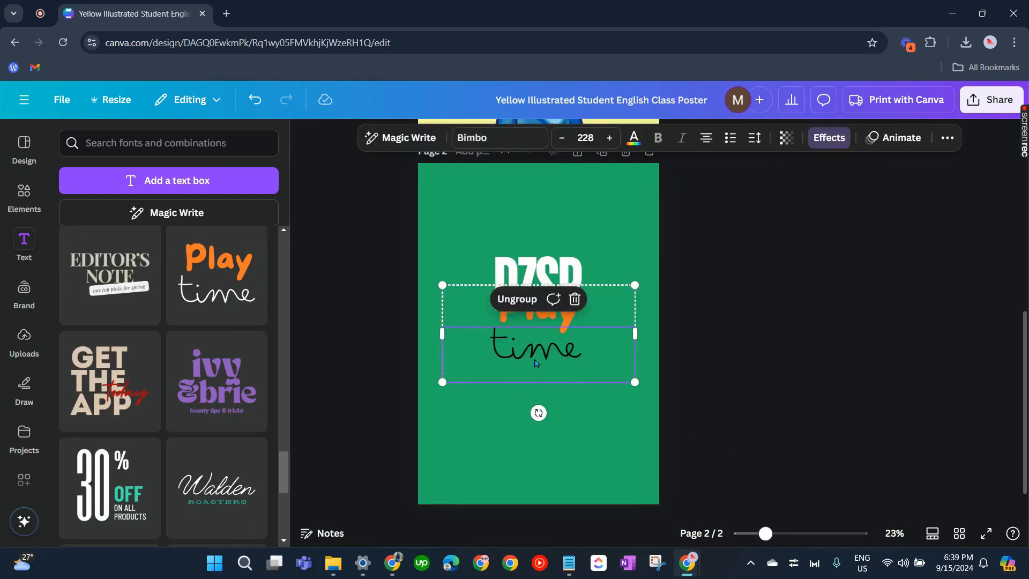
left_click(572, 325)
left_click(561, 320)
left_click(562, 325)
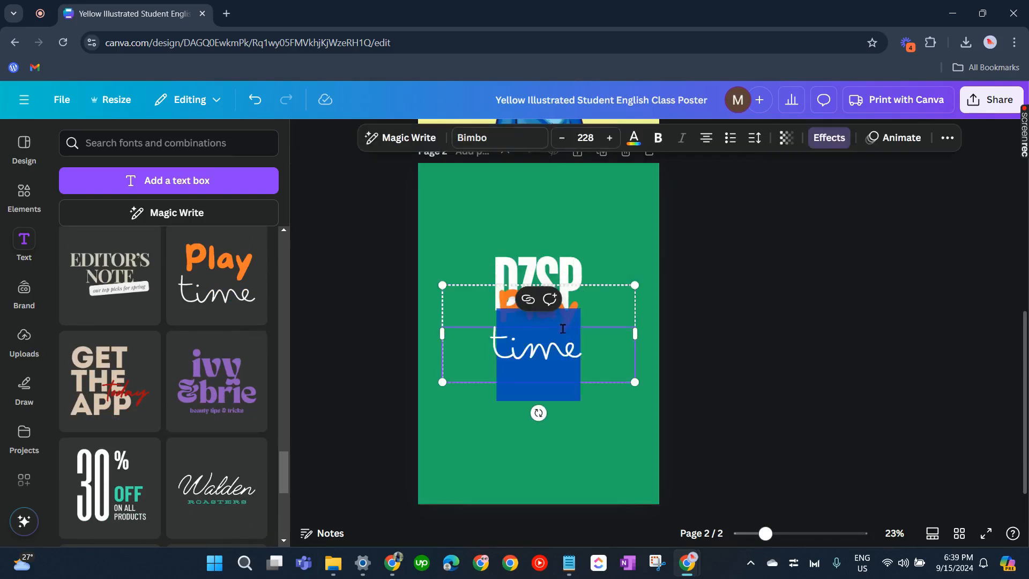
left_click(576, 313)
left_click(562, 311)
double_click(562, 310)
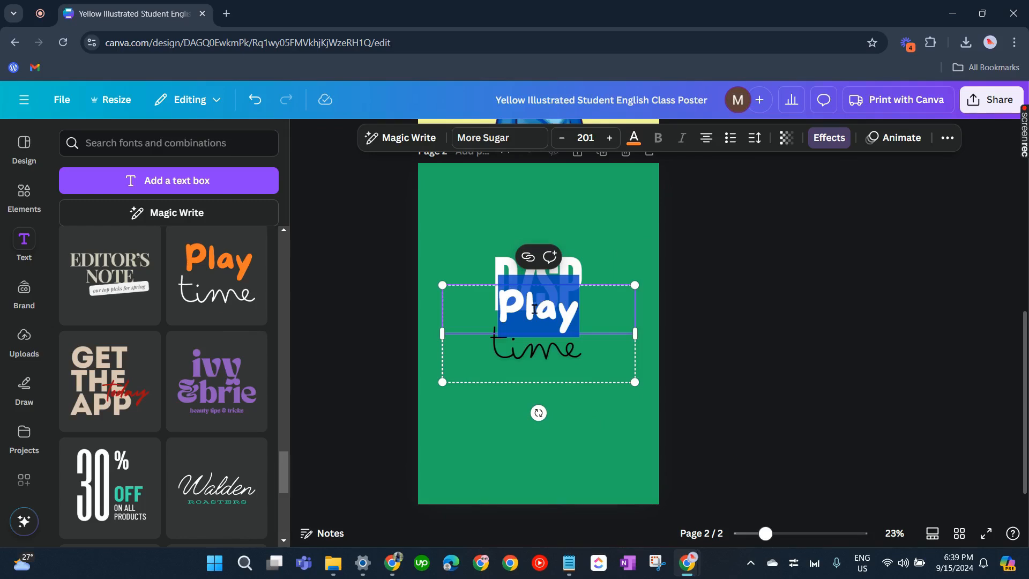
type("Secre")
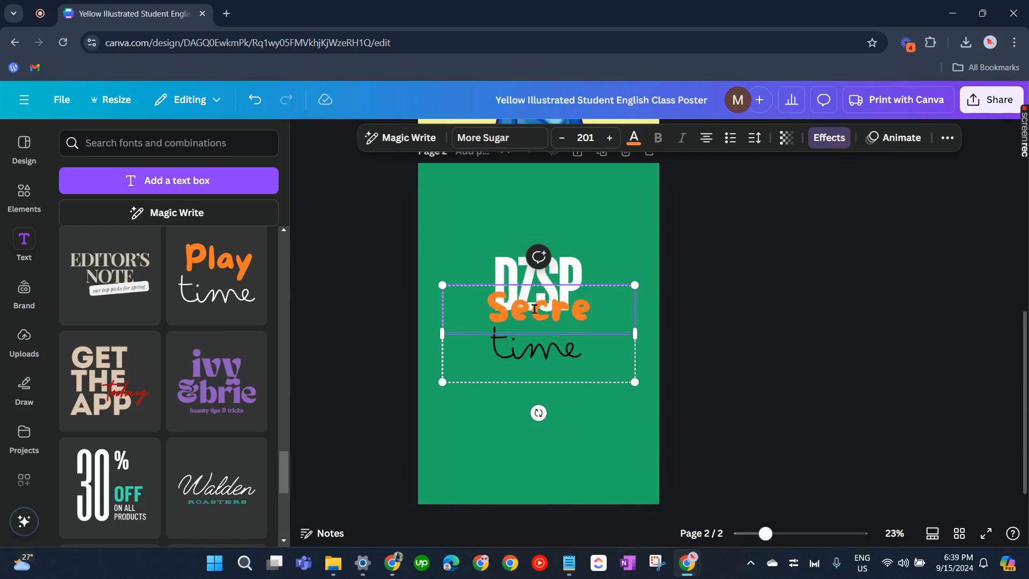
type("tary")
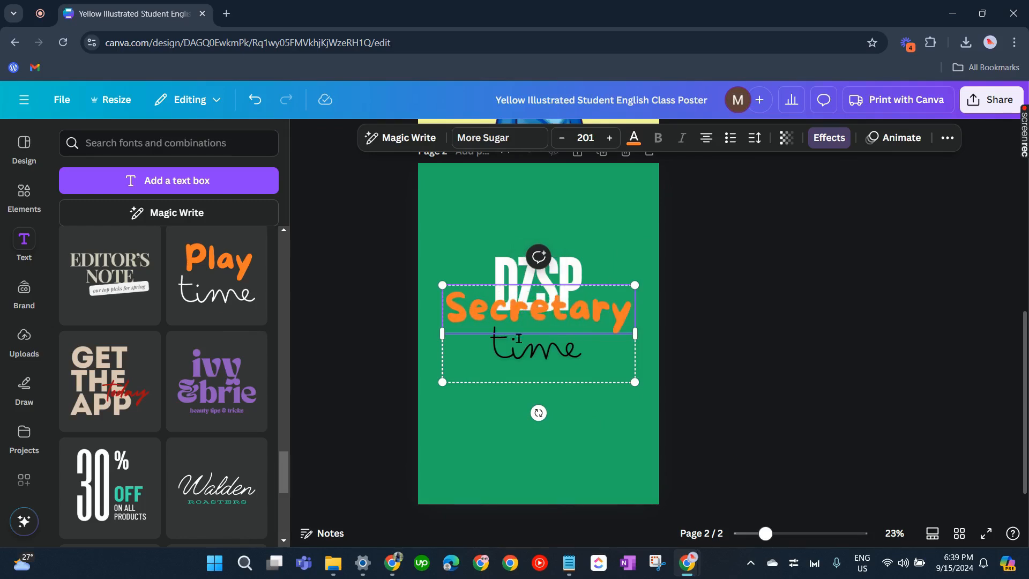
Step: Delete the word "time" and shrink the Secretary text to font size 119, placed directly beneath DZSP
double_click(553, 358)
key("BackSpace")
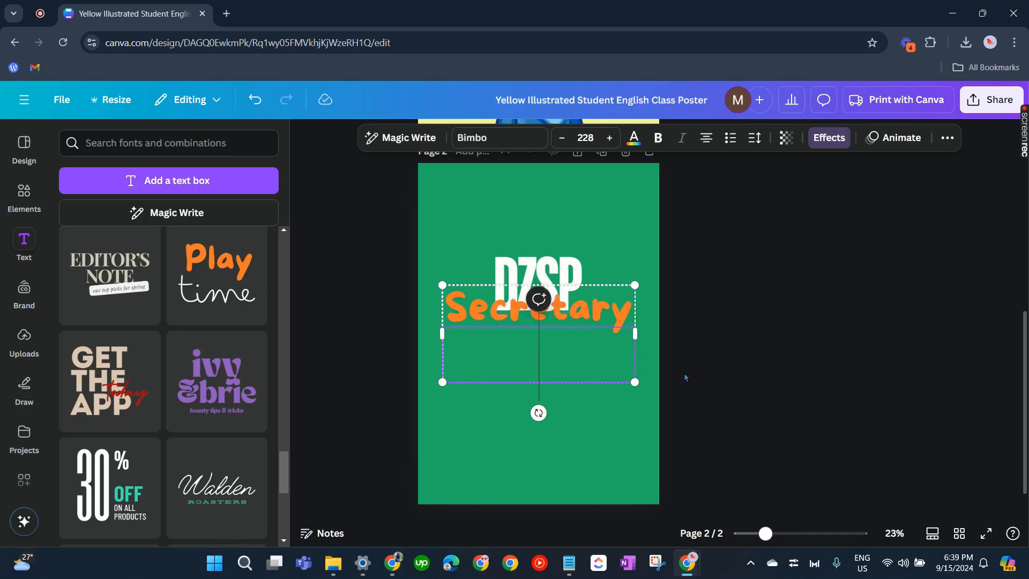
key("Escape")
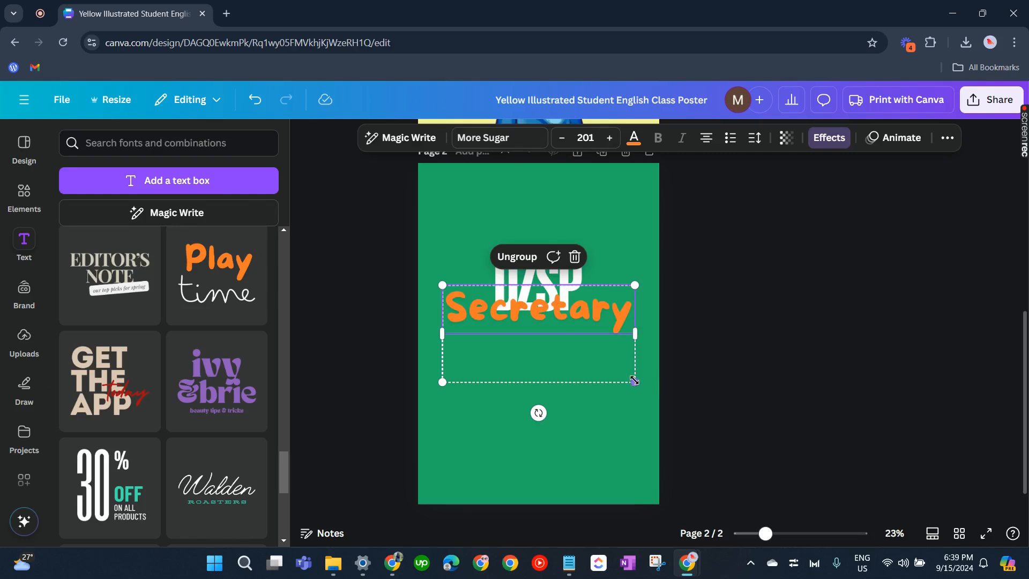
left_click_drag(635, 382, 565, 328)
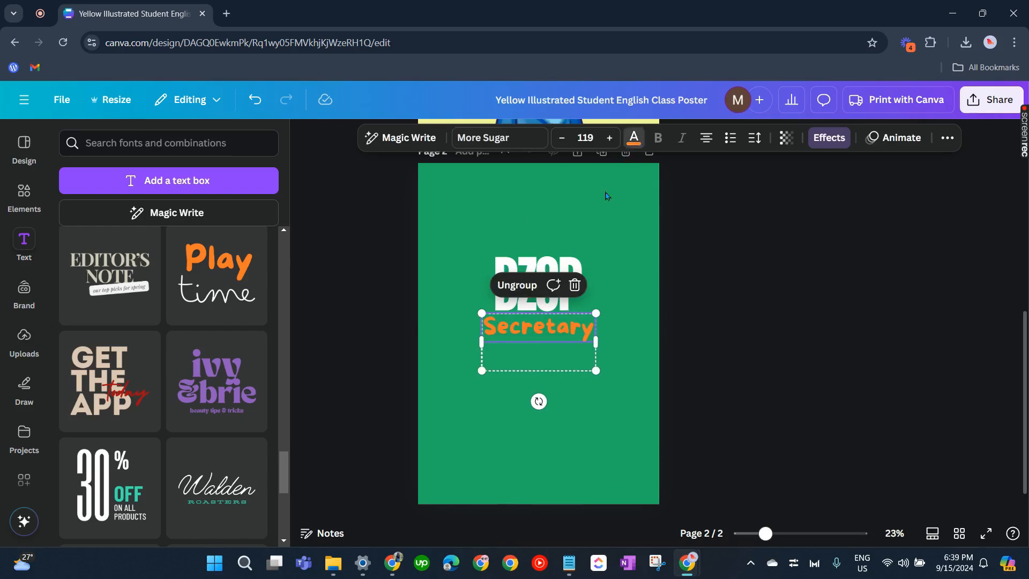
Step: Try mint, pale yellow, brown, blue, mauve and gray text colors on the Secretary text
left_click(633, 138)
left_click(181, 245)
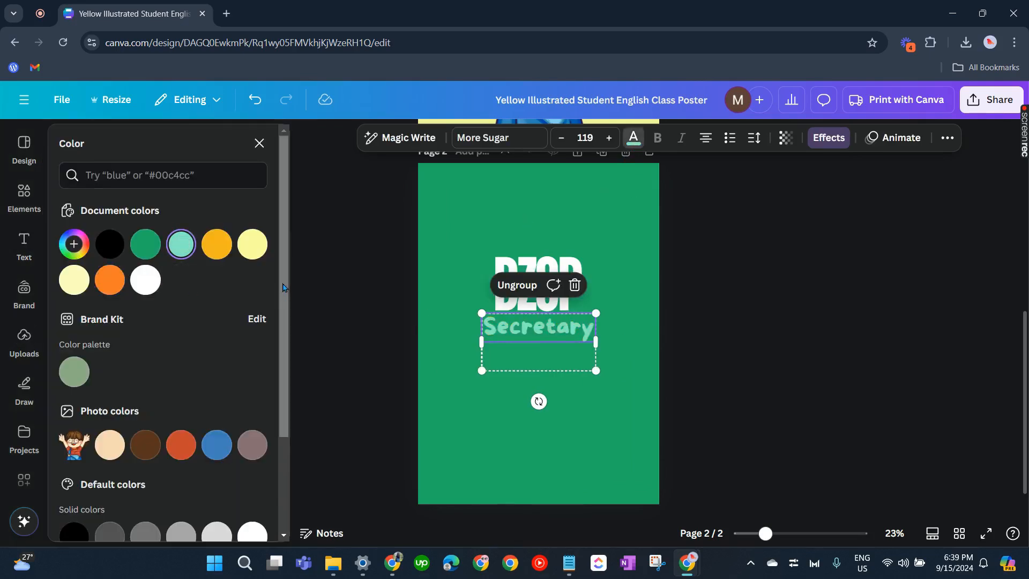
left_click(252, 244)
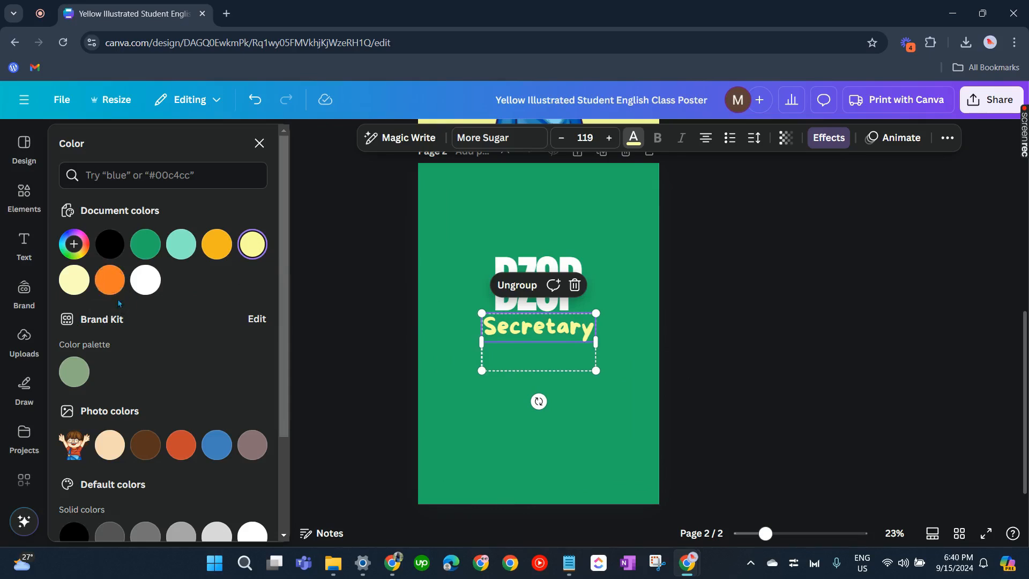
scroll(124, 295, "down", 2)
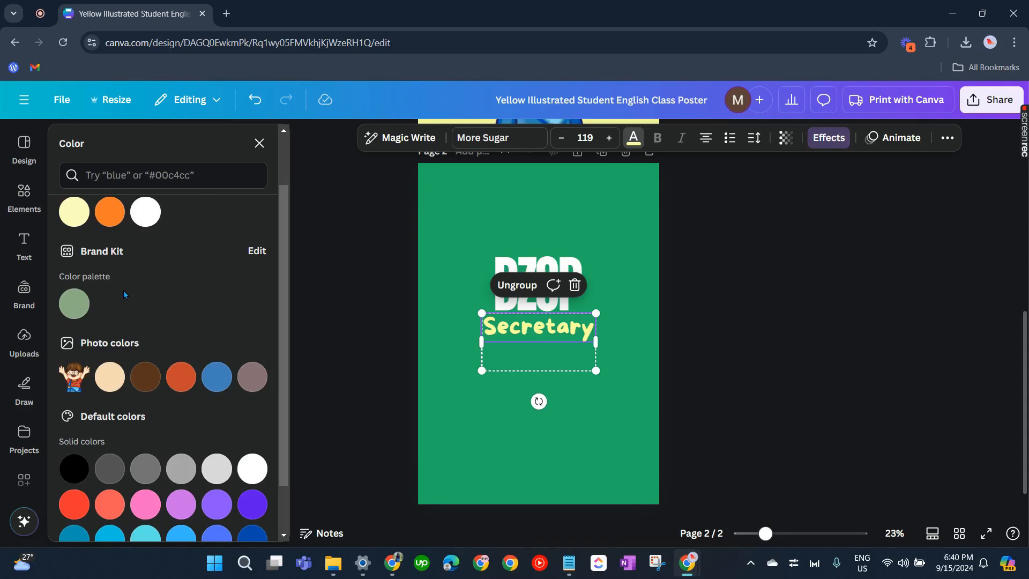
scroll(166, 290, "down", 2)
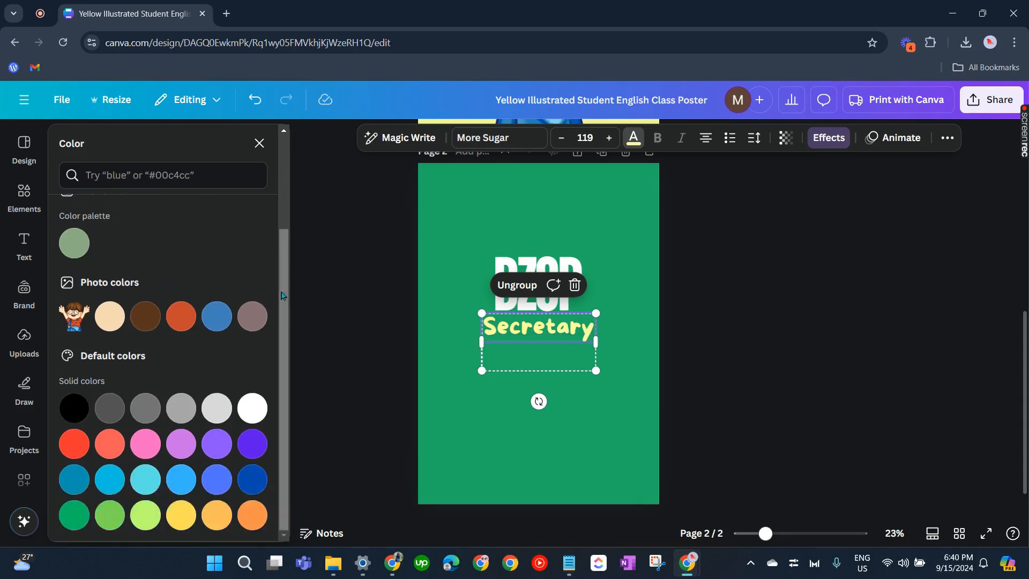
left_click(146, 329)
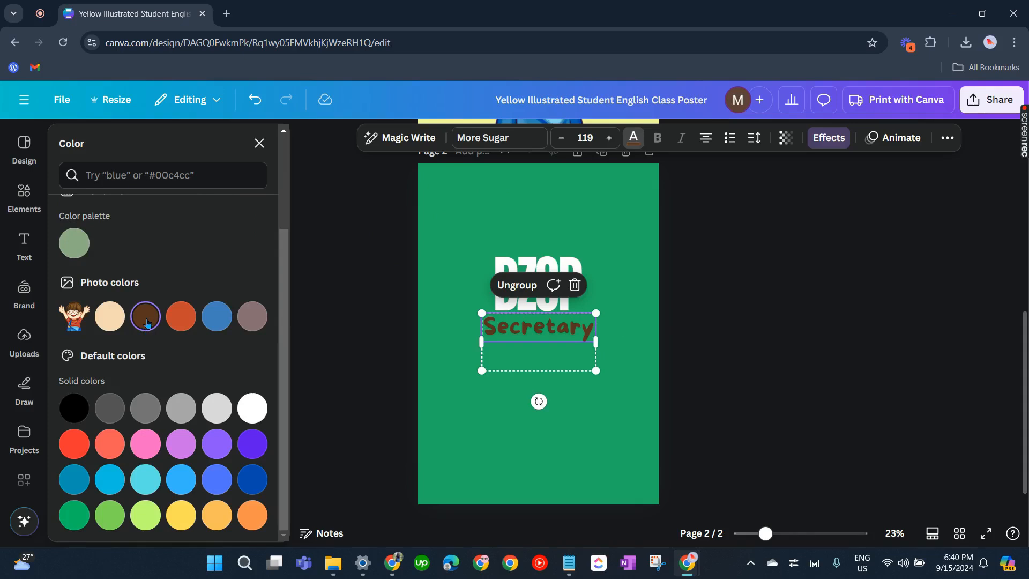
left_click(216, 317)
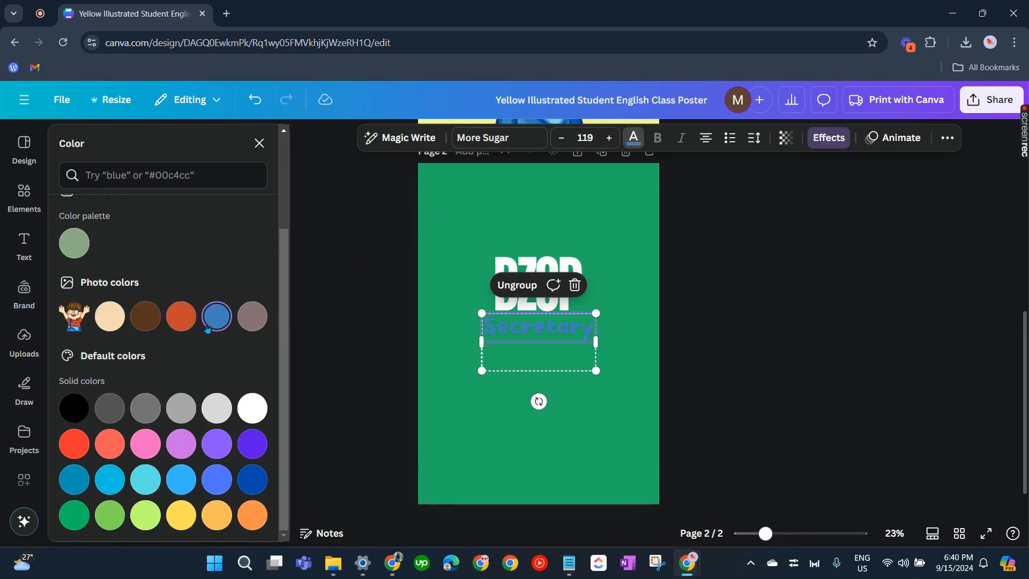
left_click(252, 316)
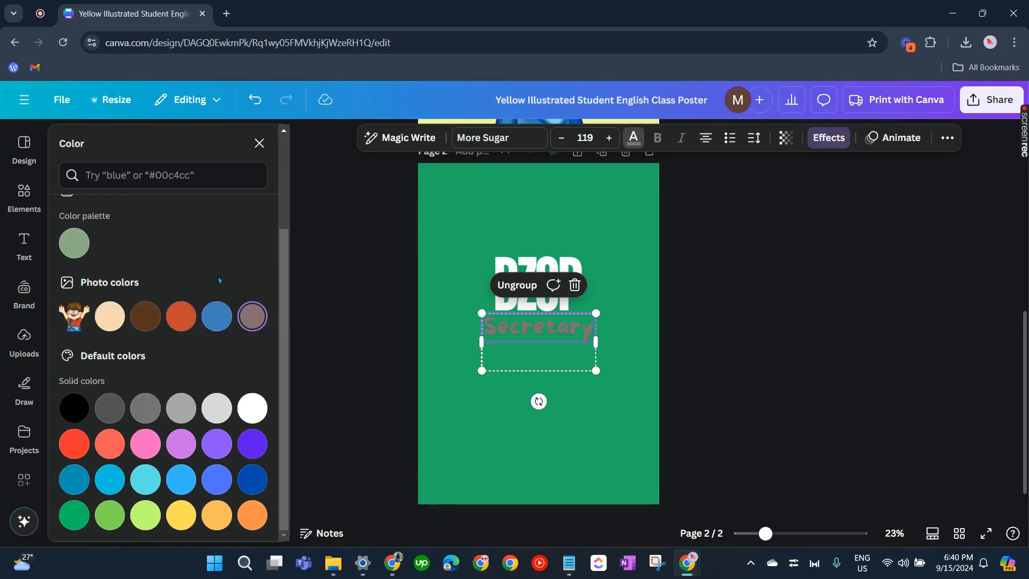
left_click(194, 418)
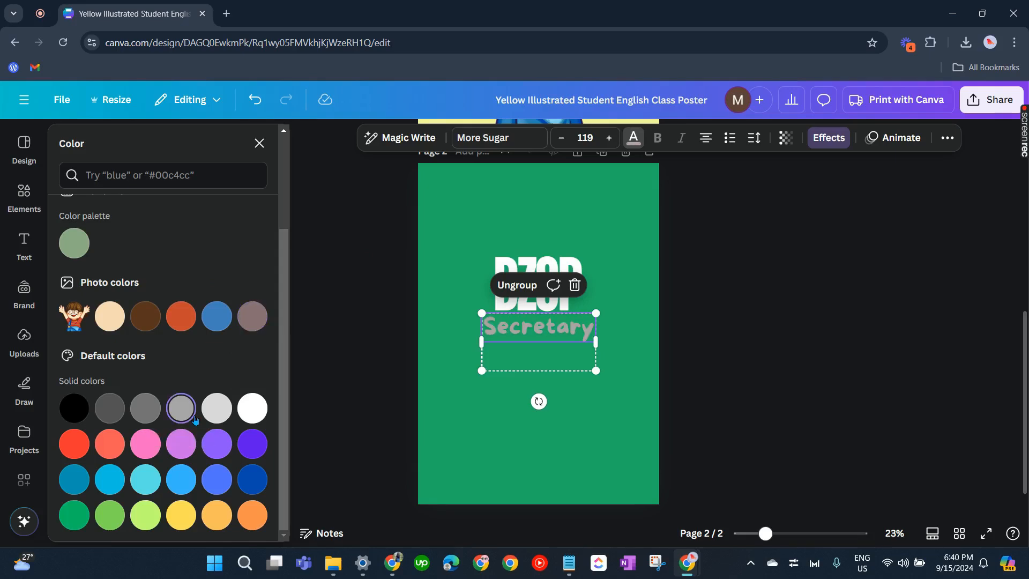
left_click(227, 415)
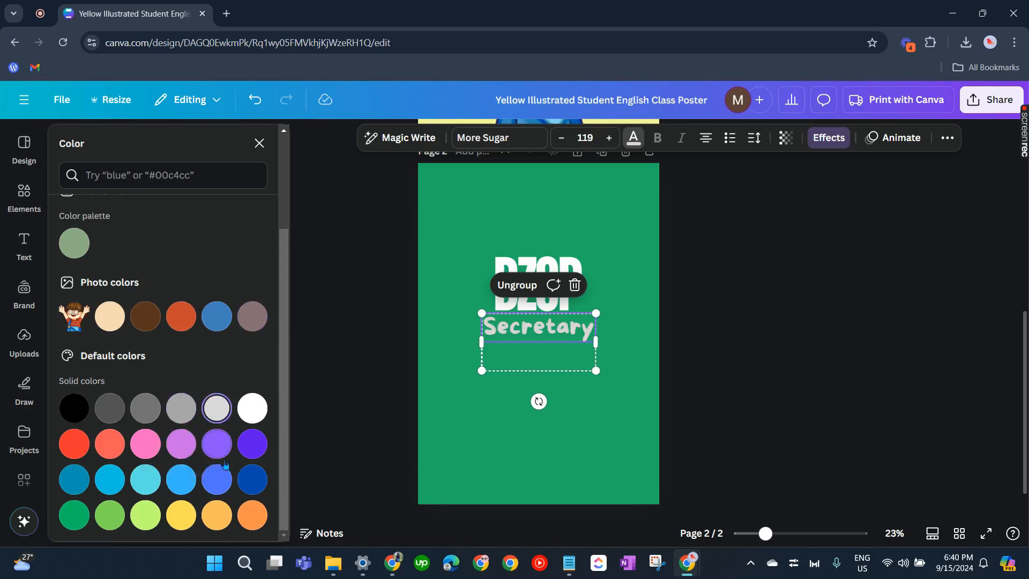
Step: Set the Secretary text color to dark blue from the default solid colors and deselect the text
left_click(181, 480)
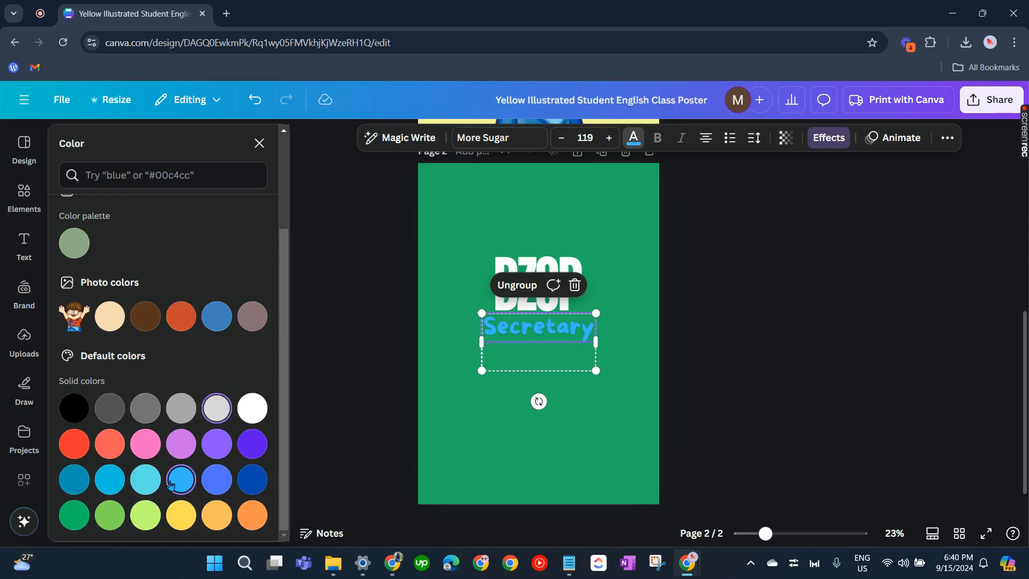
left_click(217, 488)
left_click(240, 486)
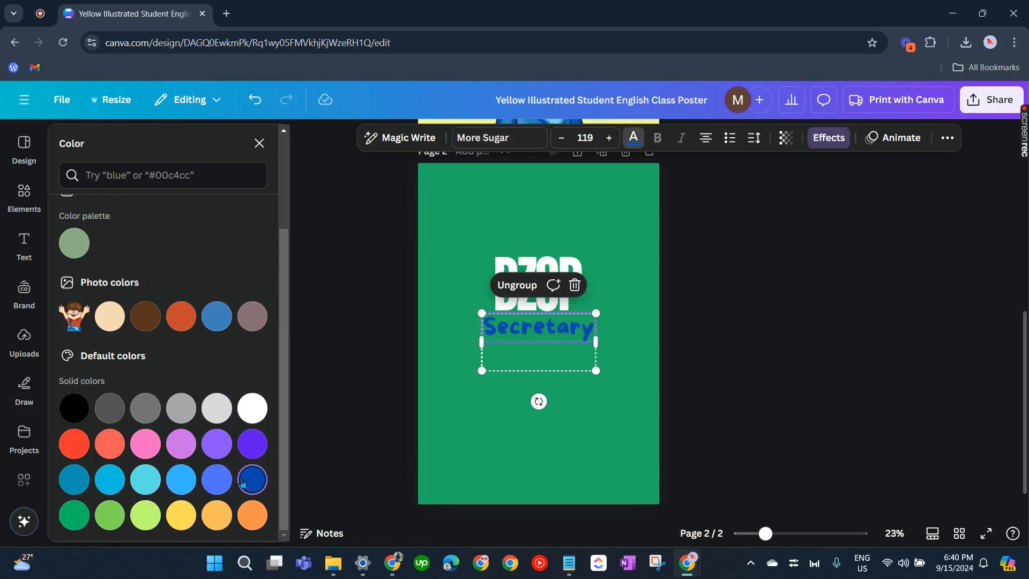
key("Escape")
key("Escape")
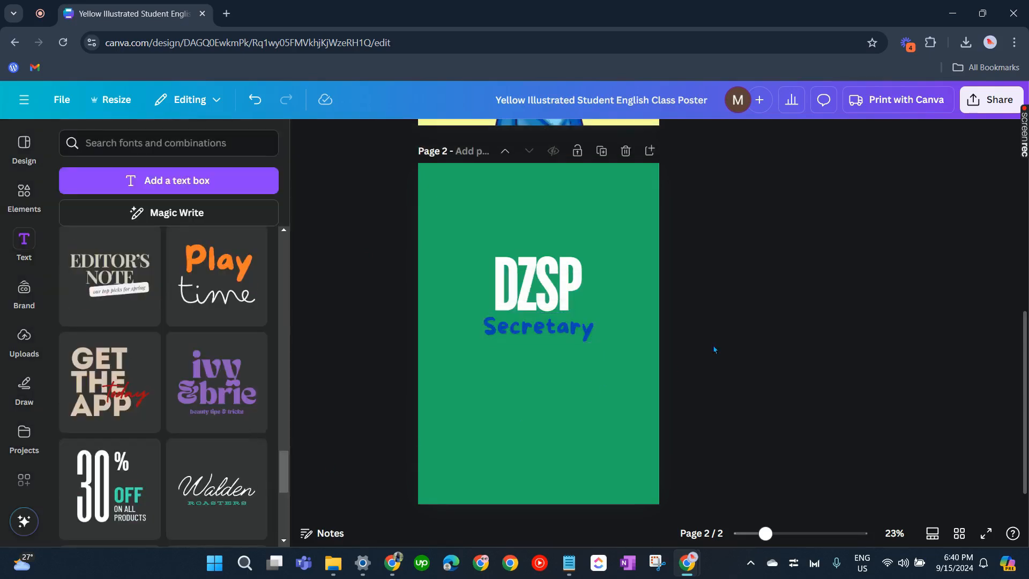
Step: Move the Secretary text slightly up so it sits closer beneath DZSP, then deselect it
left_click(589, 328)
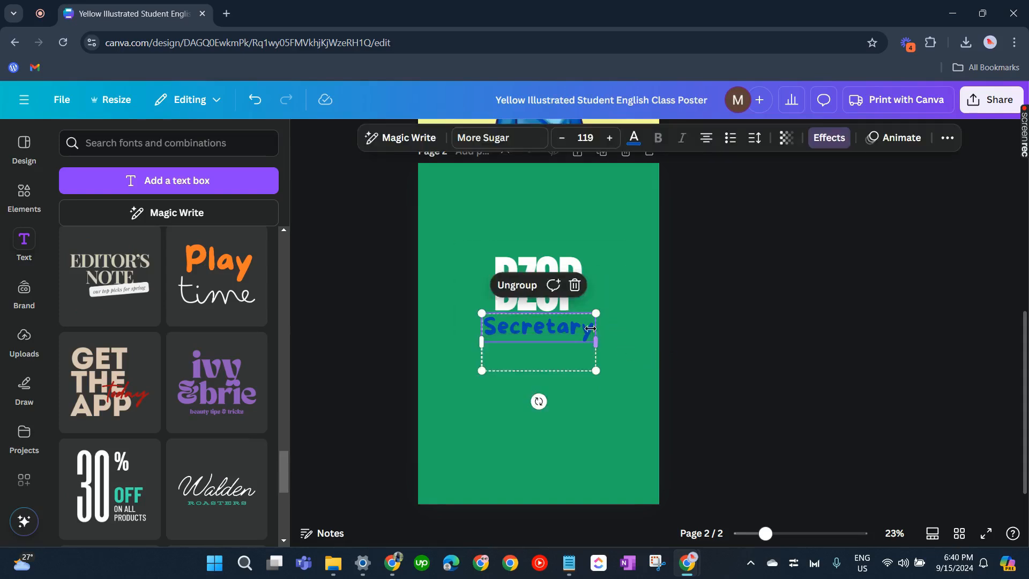
left_click_drag(573, 341, 577, 322)
left_click(652, 378)
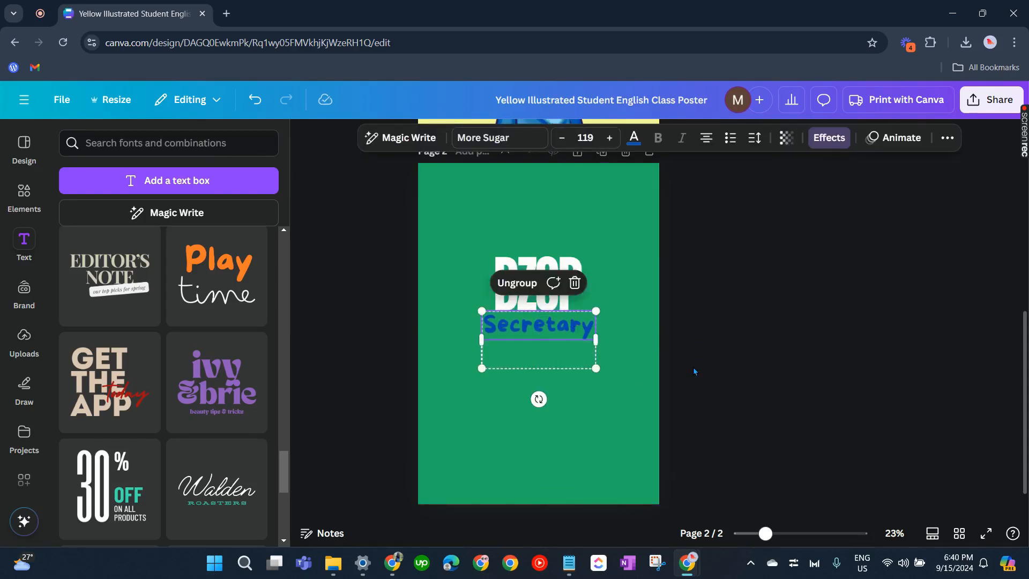
left_click(694, 372)
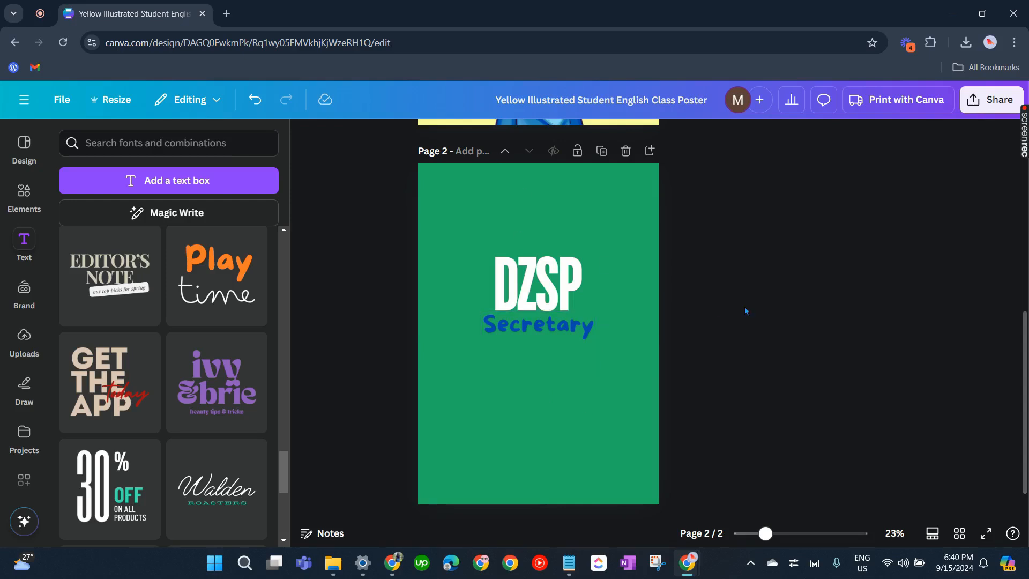
Step: Download only page 2 of the design as a PNG file
left_click(999, 102)
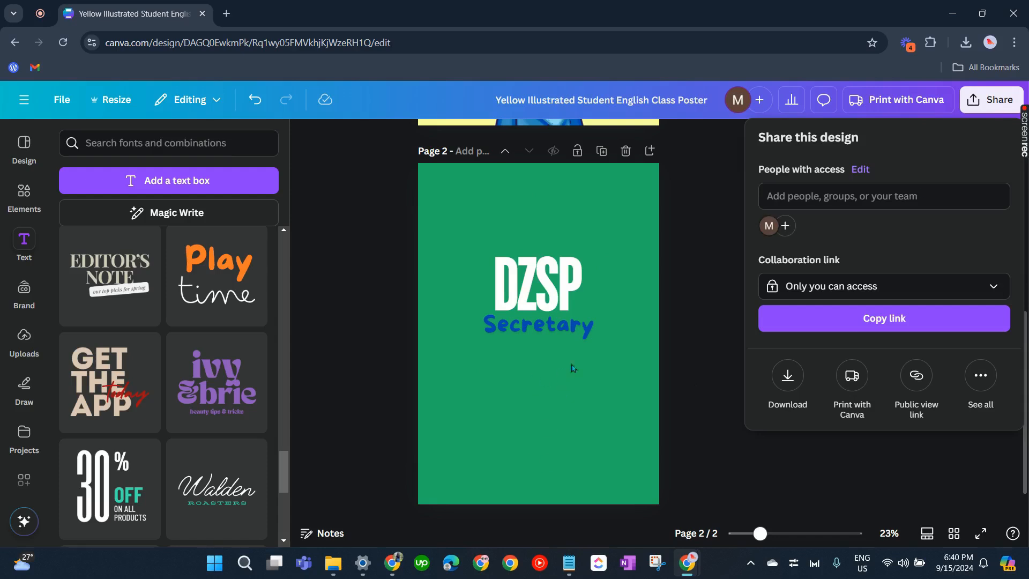
left_click(788, 376)
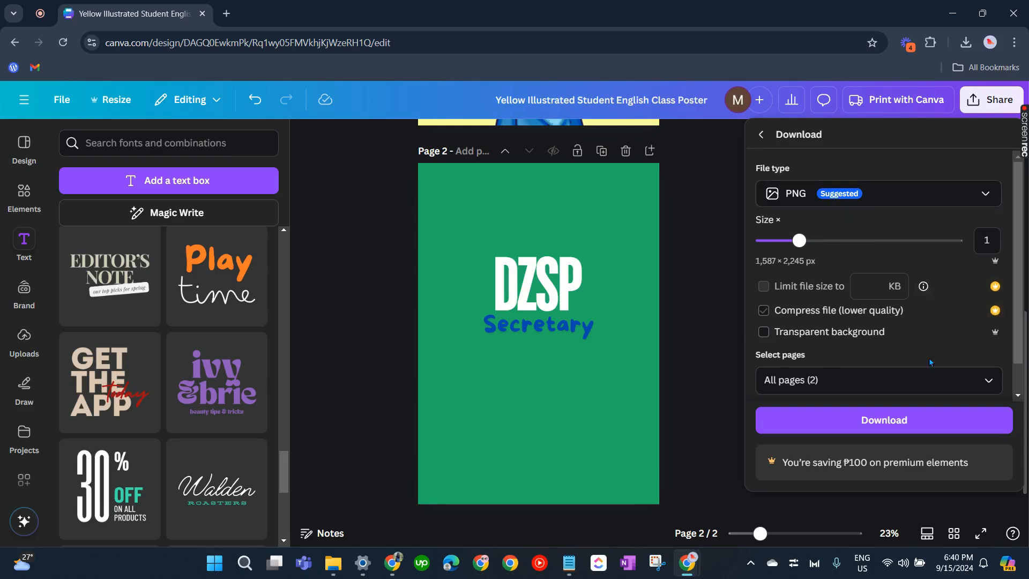
left_click(917, 379)
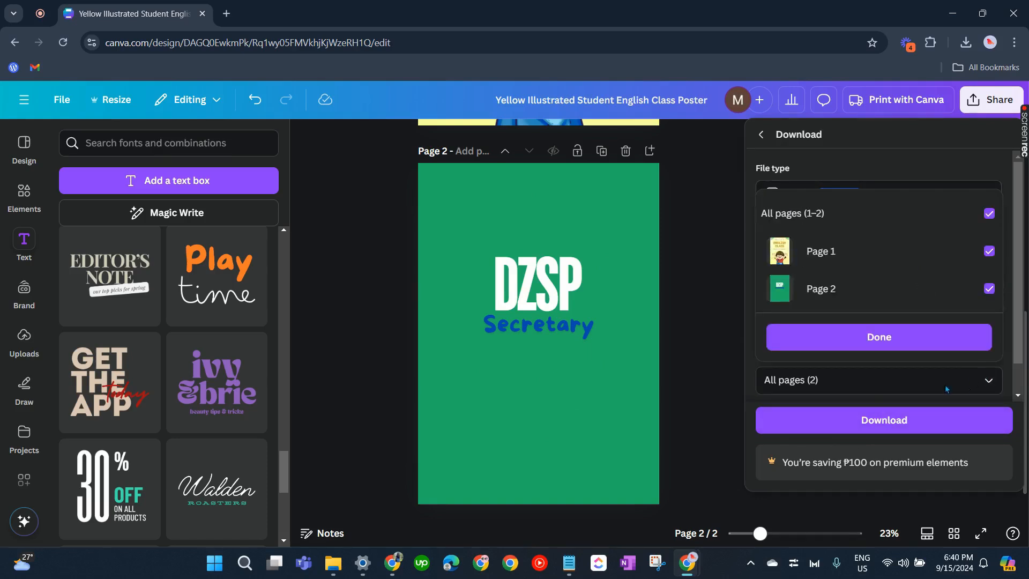
left_click(816, 259)
left_click(895, 343)
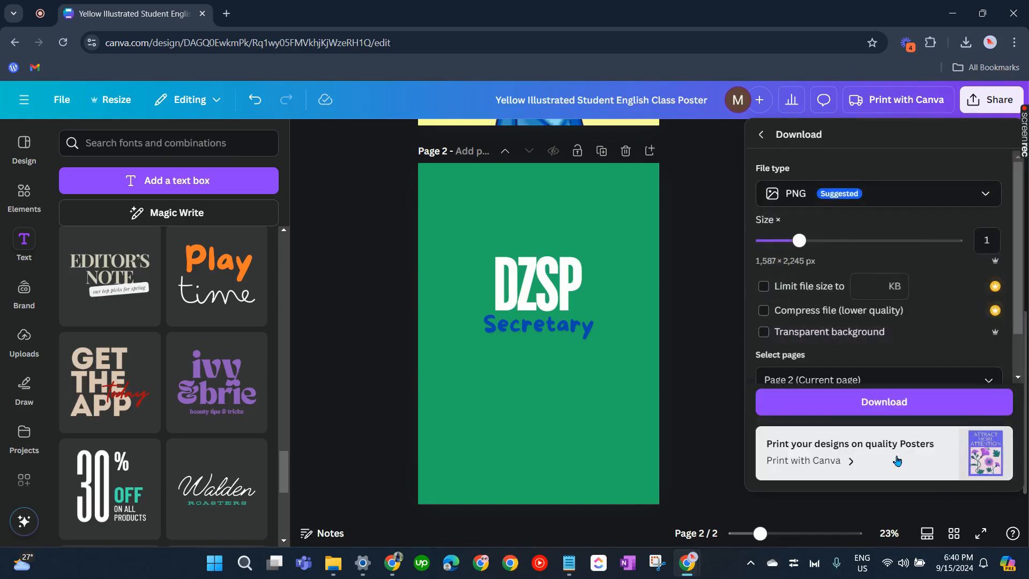
left_click(895, 400)
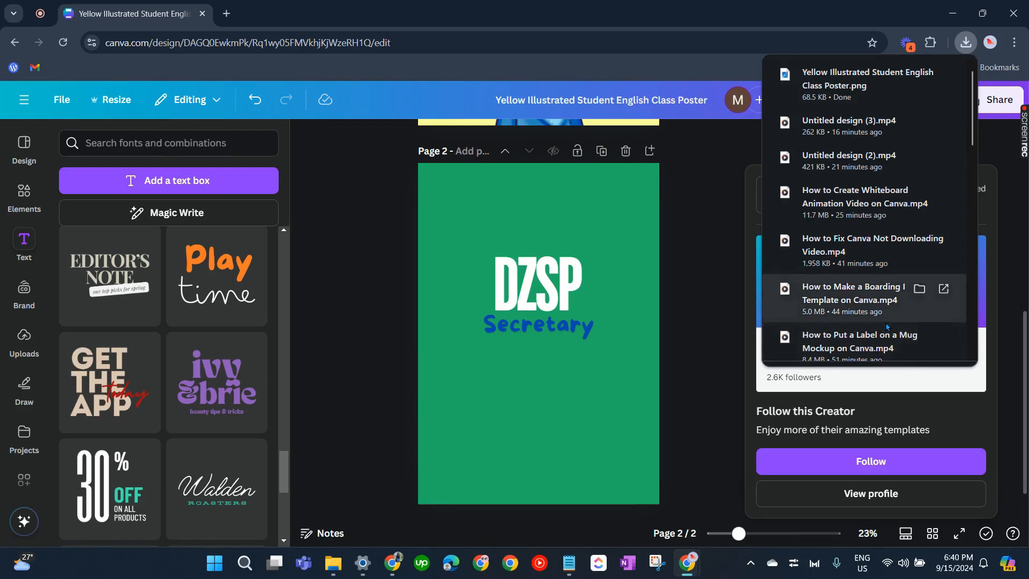
Step: Upload the downloaded "Yellow Illustrated Student English Class Poster.png" file to the design's uploaded images
left_click(347, 252)
left_click(24, 338)
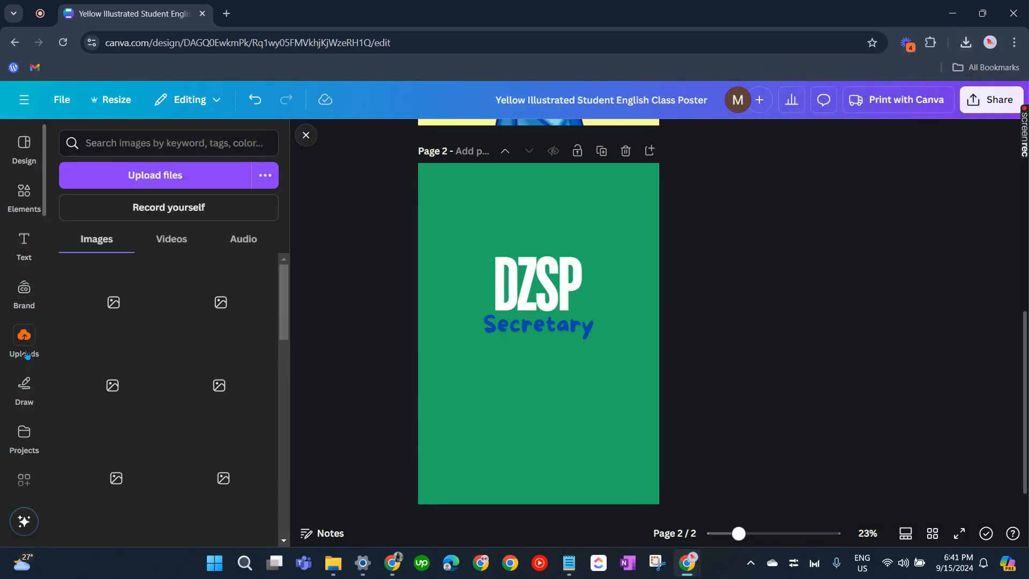
left_click(164, 180)
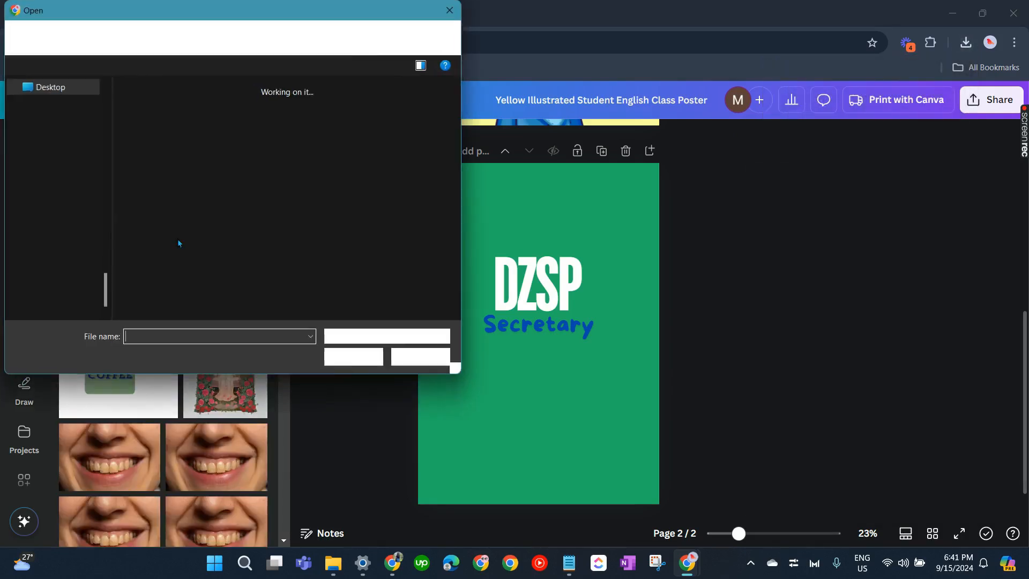
left_click(334, 357)
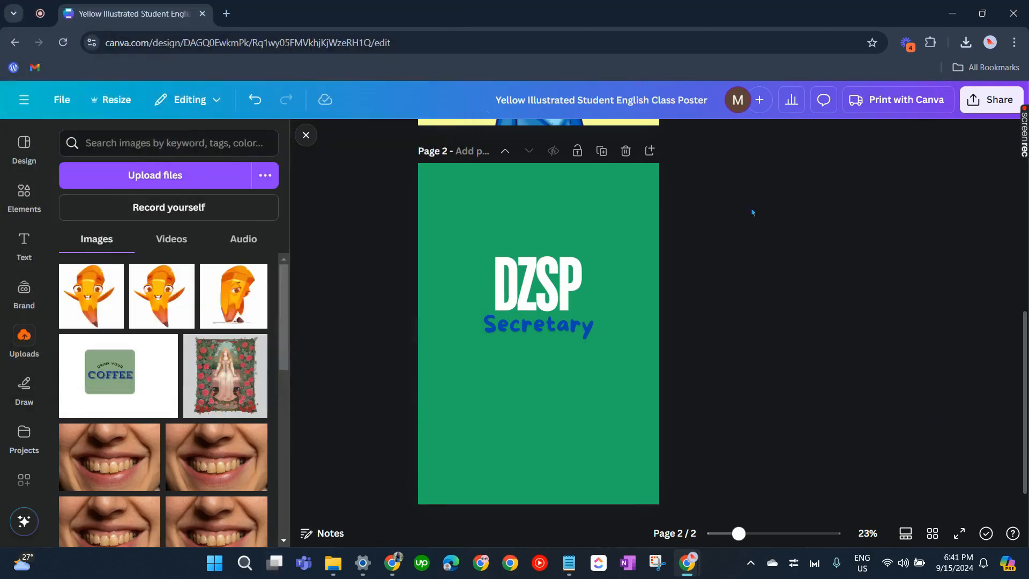
Step: Add a third page after page 2 and set its background color to white
scroll(714, 334, "down", 1)
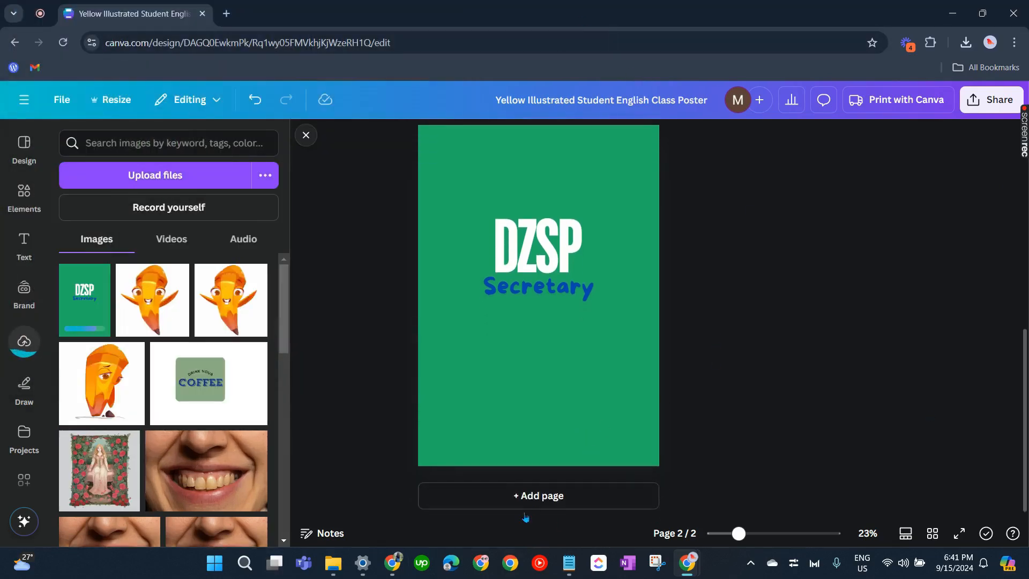
left_click(541, 494)
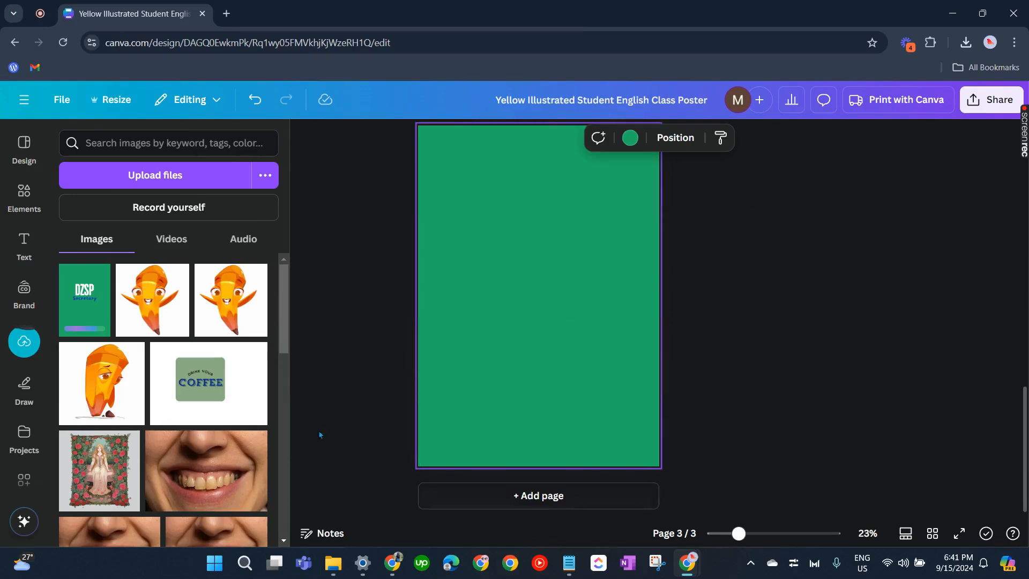
left_click(630, 138)
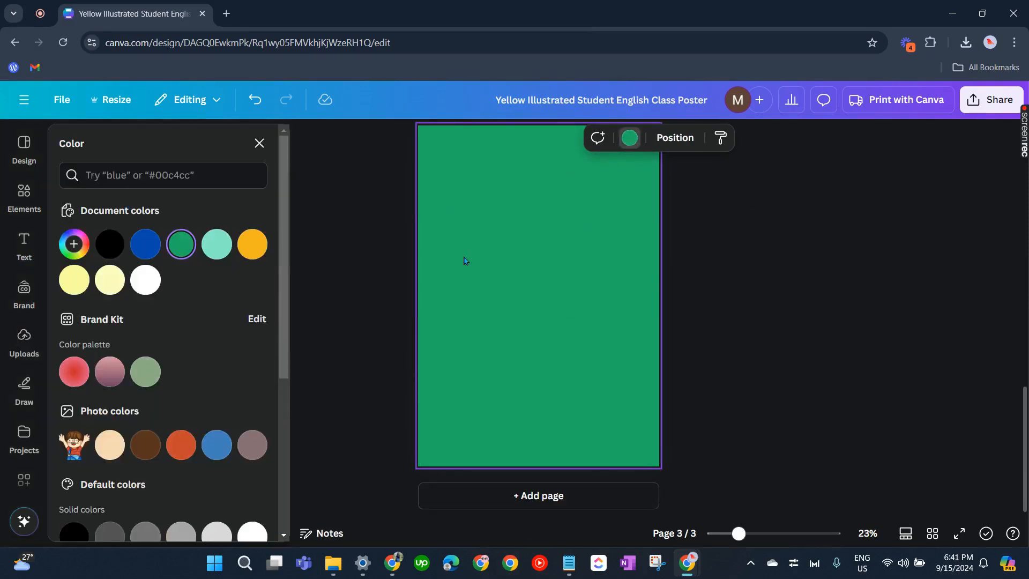
left_click(629, 139)
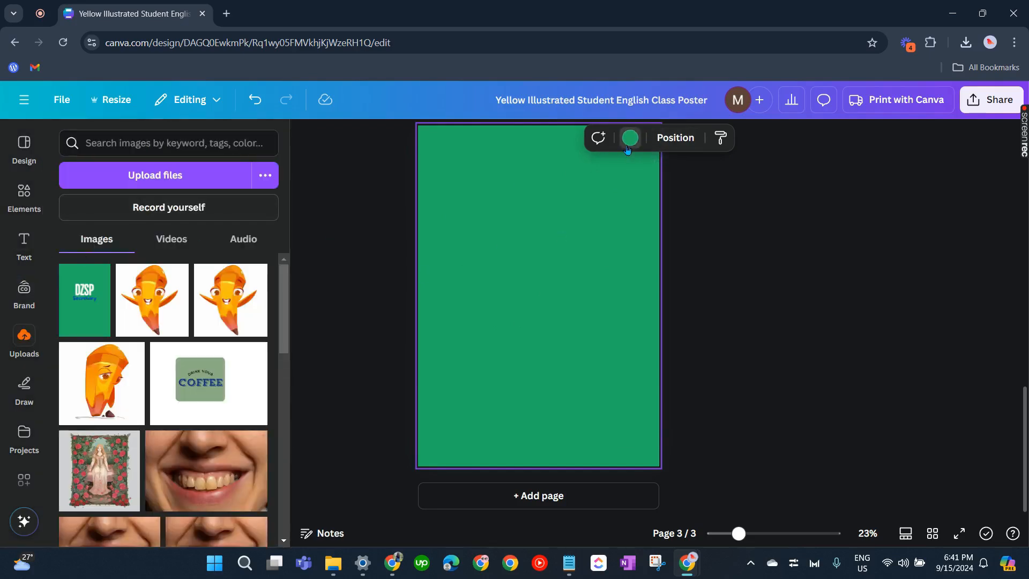
left_click(629, 137)
scroll(181, 472, "down", 2)
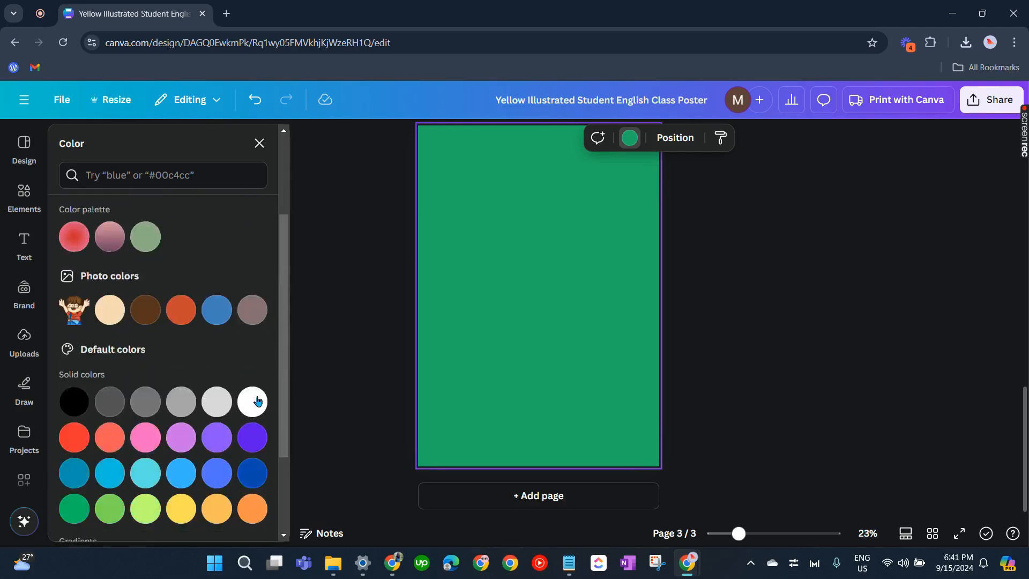
left_click(255, 400)
Step: Place the uploaded DZSP Secretary image on page 3 near the middle of the page
left_click(24, 342)
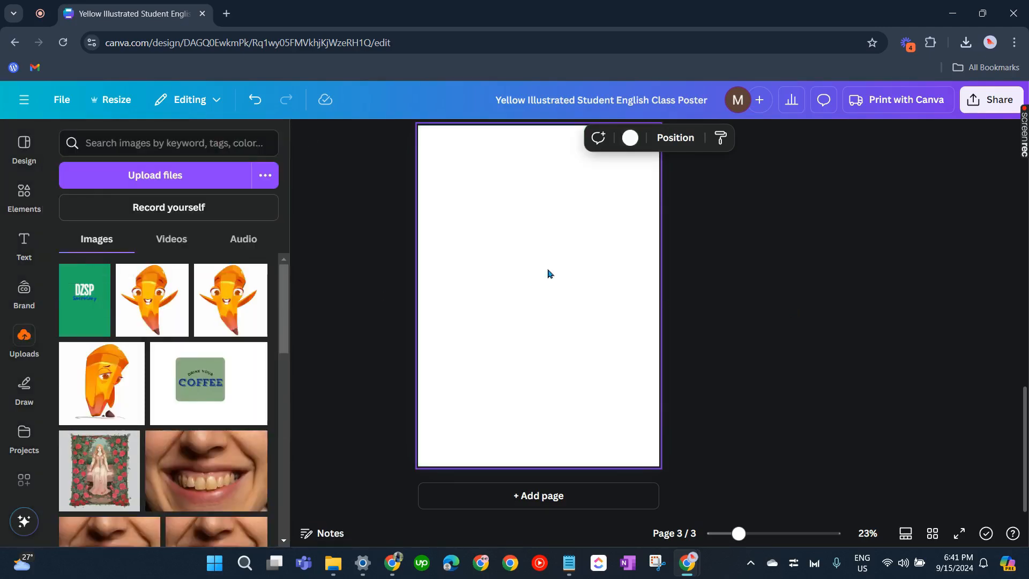
left_click(82, 300)
left_click_drag(596, 258, 593, 263)
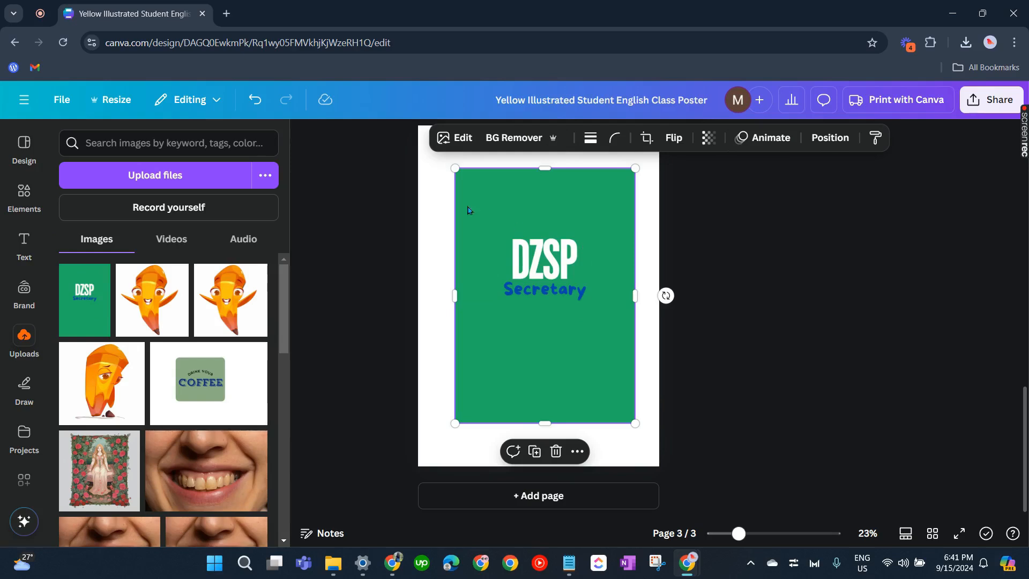
Step: Crop the image on page 3 closely around the DZSP Secretary title, to about 22.4 wide by 20.2 high
left_click_drag(546, 424, 563, 362)
left_click_drag(488, 281, 479, 284)
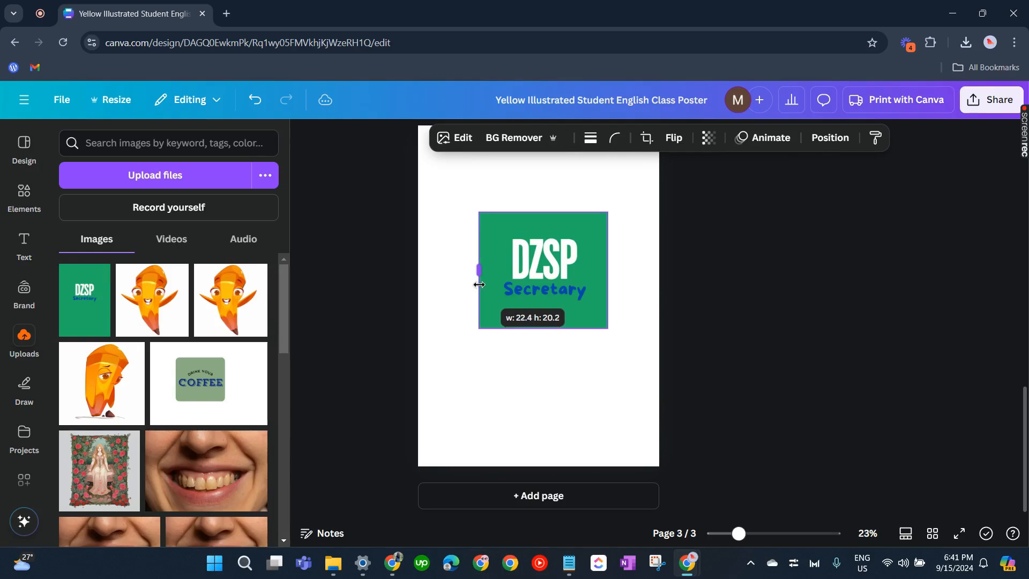
left_click(549, 384)
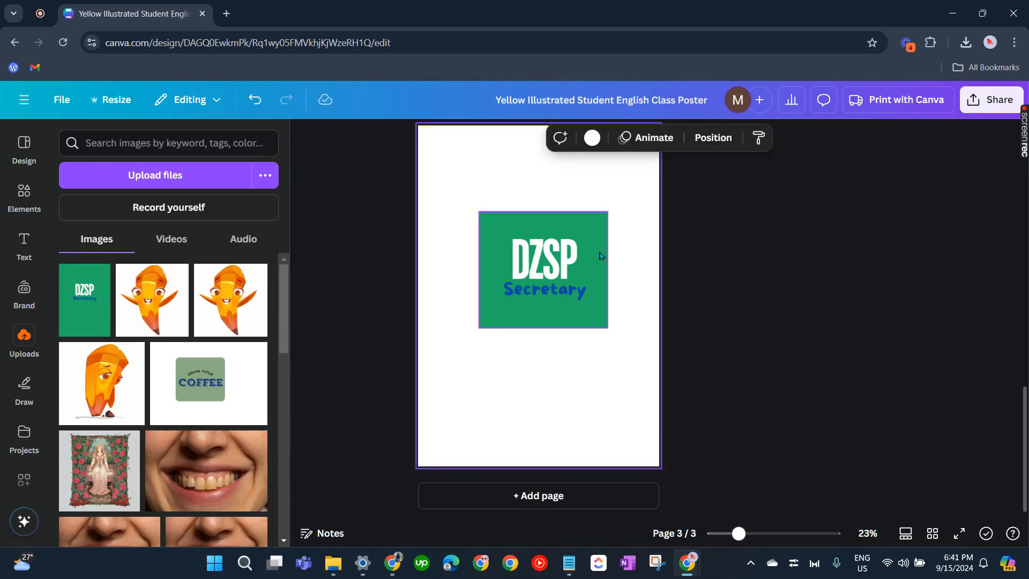
Step: Open the Mockups app for the DZSP Secretary image on page 3 and display all mockups in the Apparel category
left_click(597, 235)
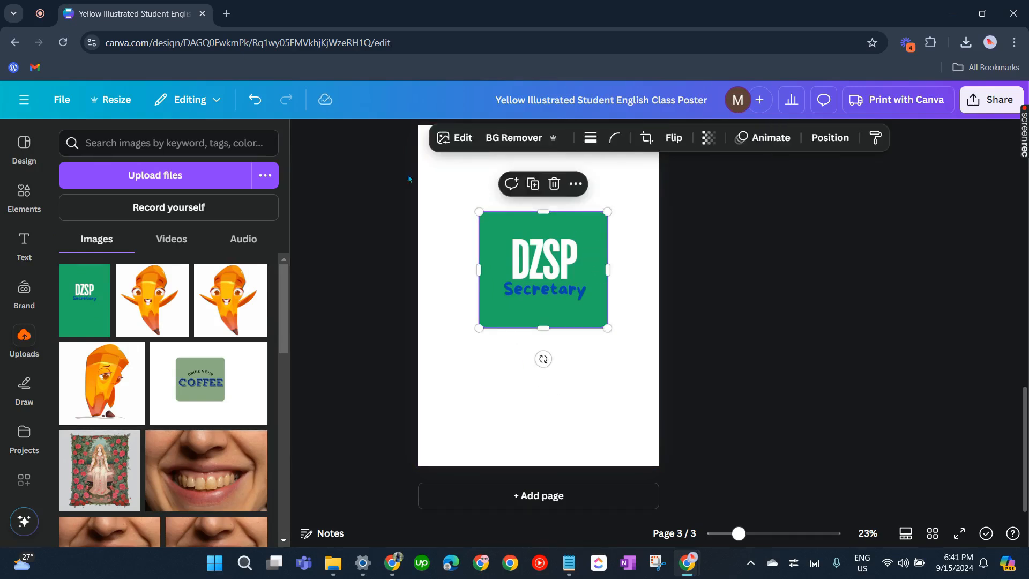
left_click(455, 138)
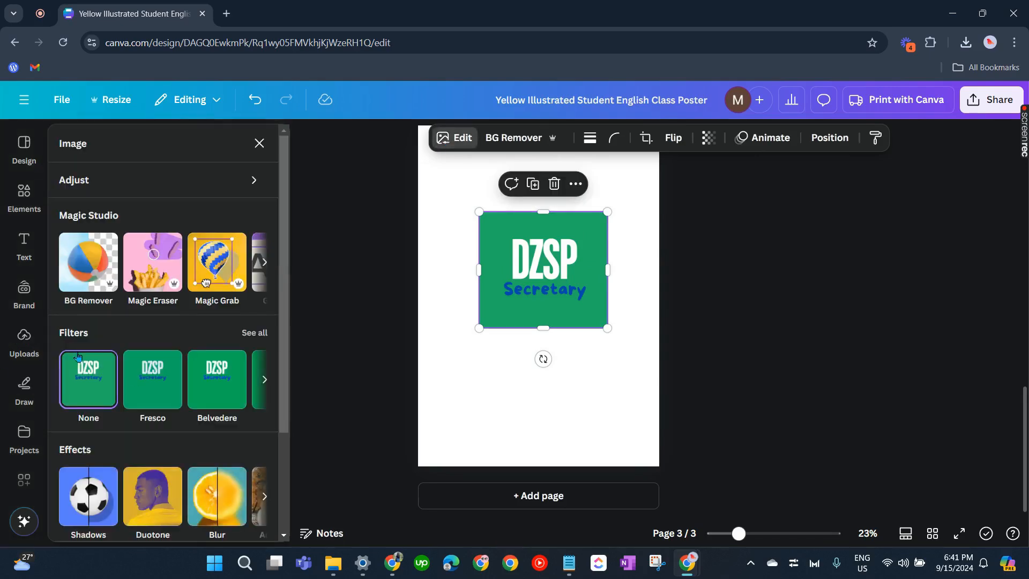
scroll(78, 357, "down", 3)
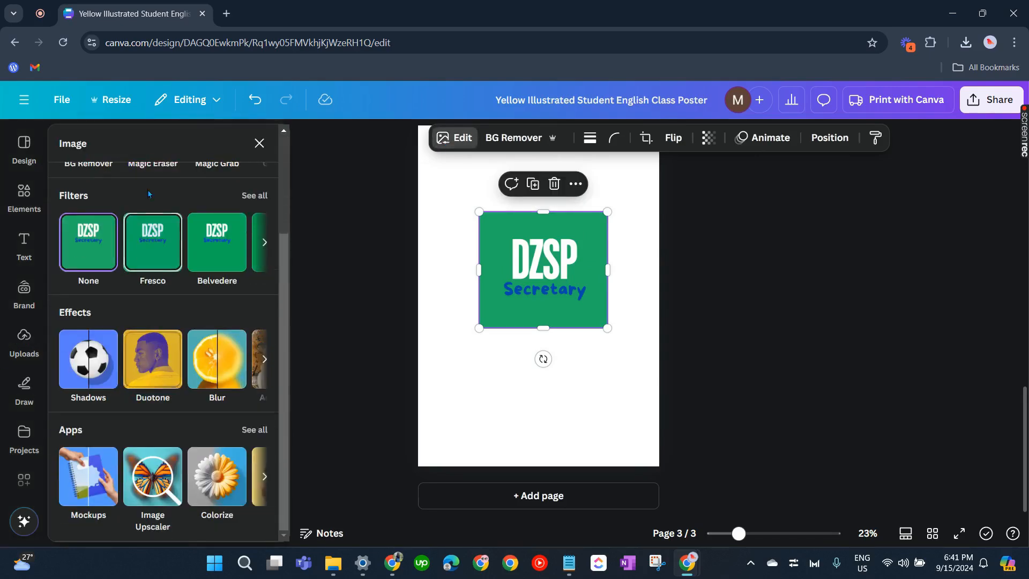
left_click(86, 514)
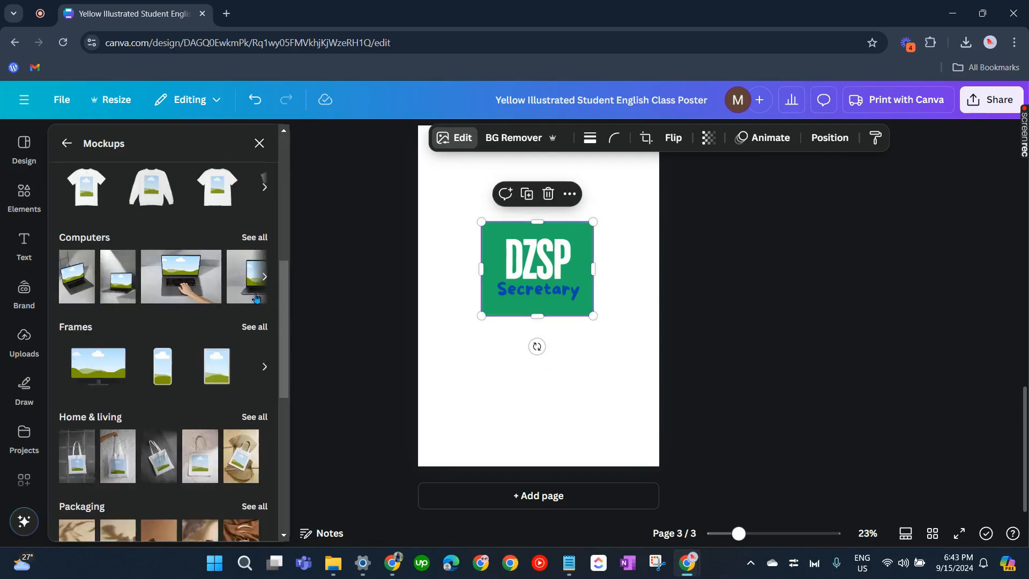
scroll(252, 289, "up", 3)
left_click(257, 280)
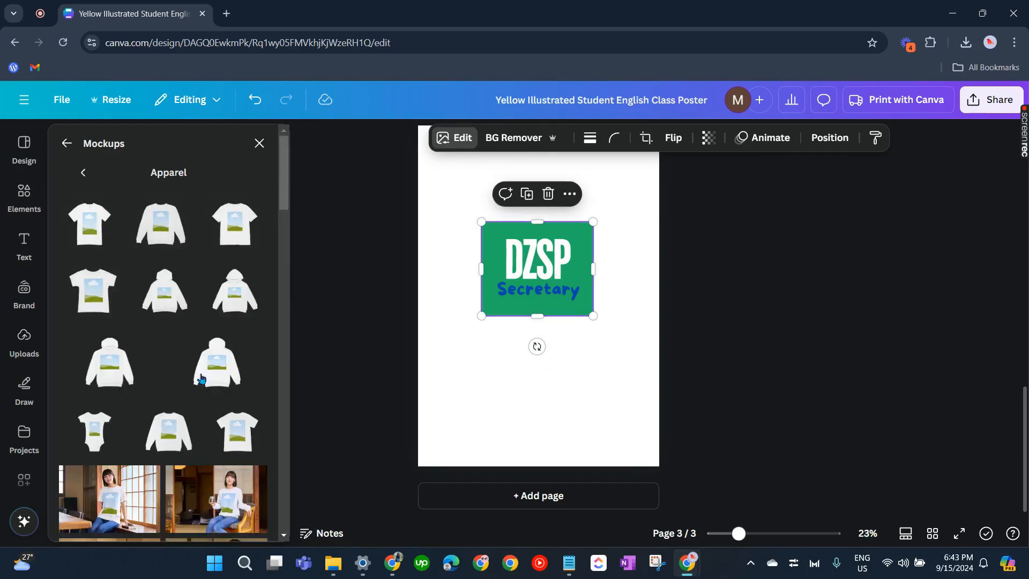
Step: Look through the Apparel mockups for a garment that suits the DZSP Secretary image
scroll(203, 418, "down", 10)
scroll(210, 435, "down", 5)
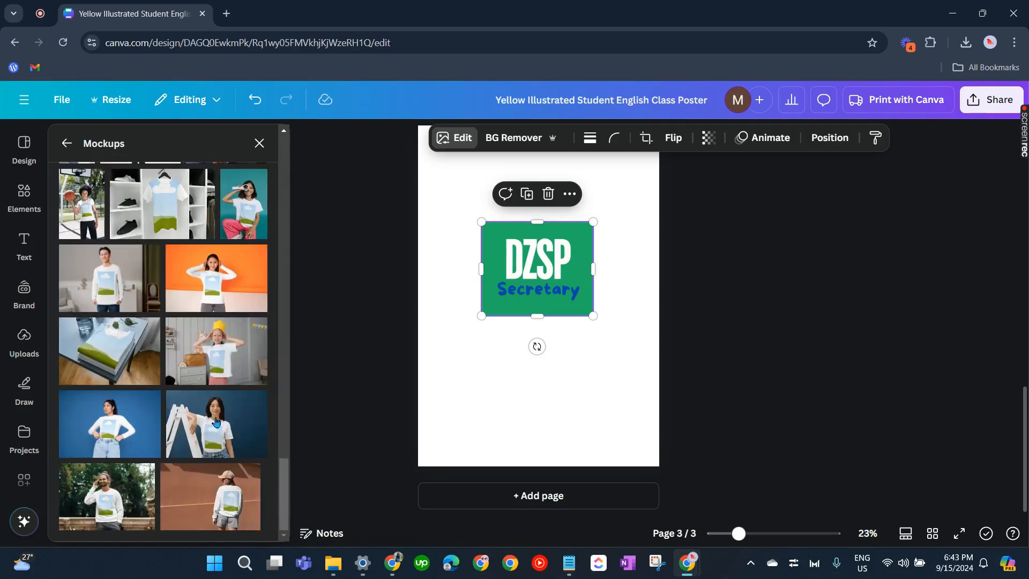
scroll(209, 421, "up", 5)
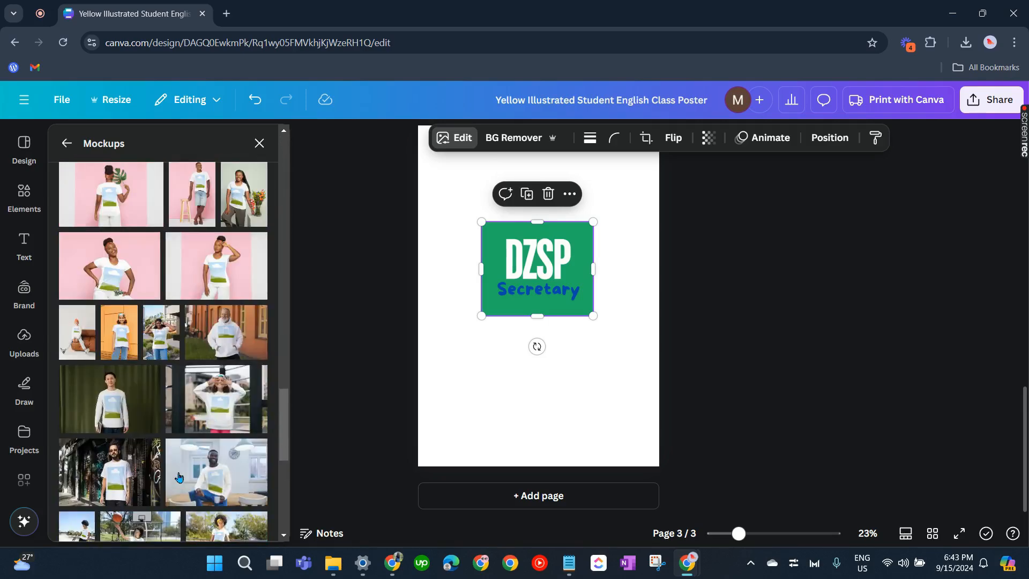
scroll(179, 477, "up", 3)
scroll(180, 476, "up", 5)
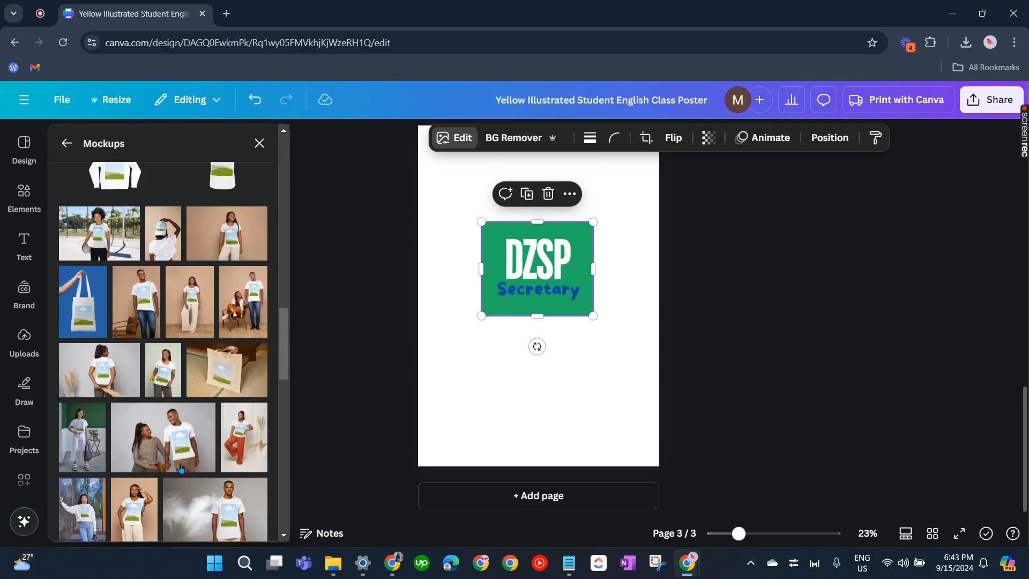
scroll(181, 462, "up", 1)
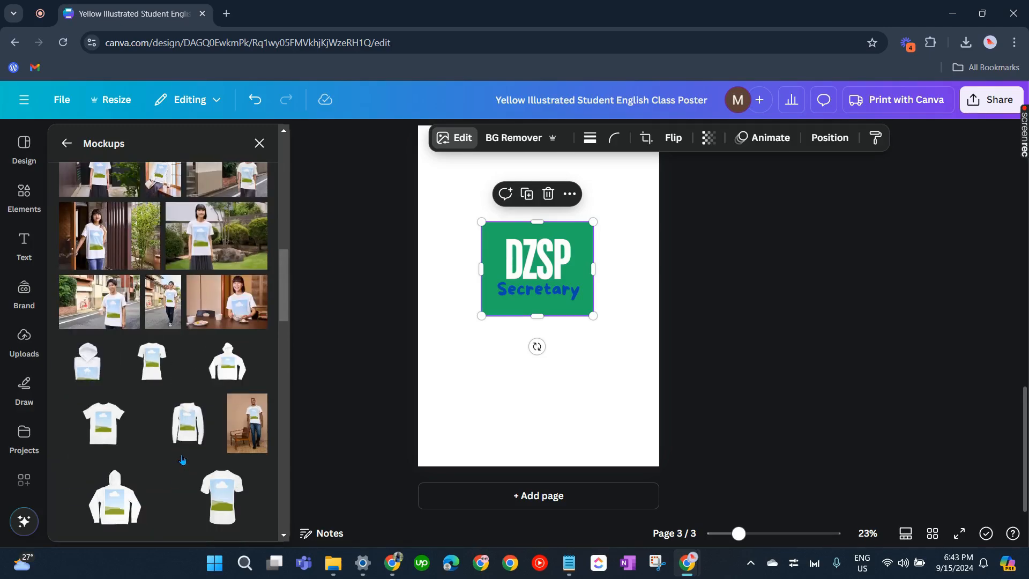
scroll(186, 456, "up", 4)
scroll(186, 456, "up", 5)
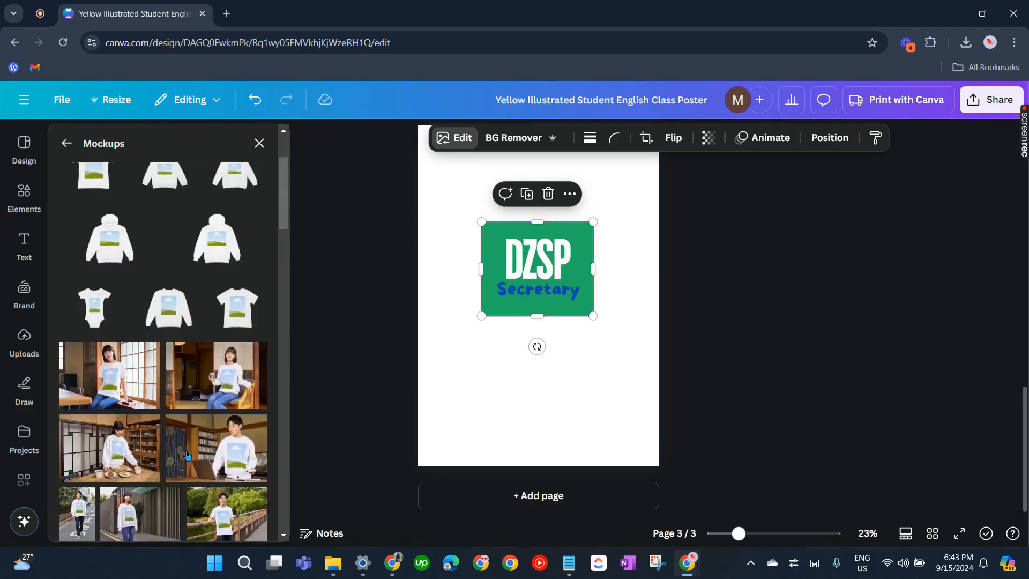
scroll(186, 456, "up", 3)
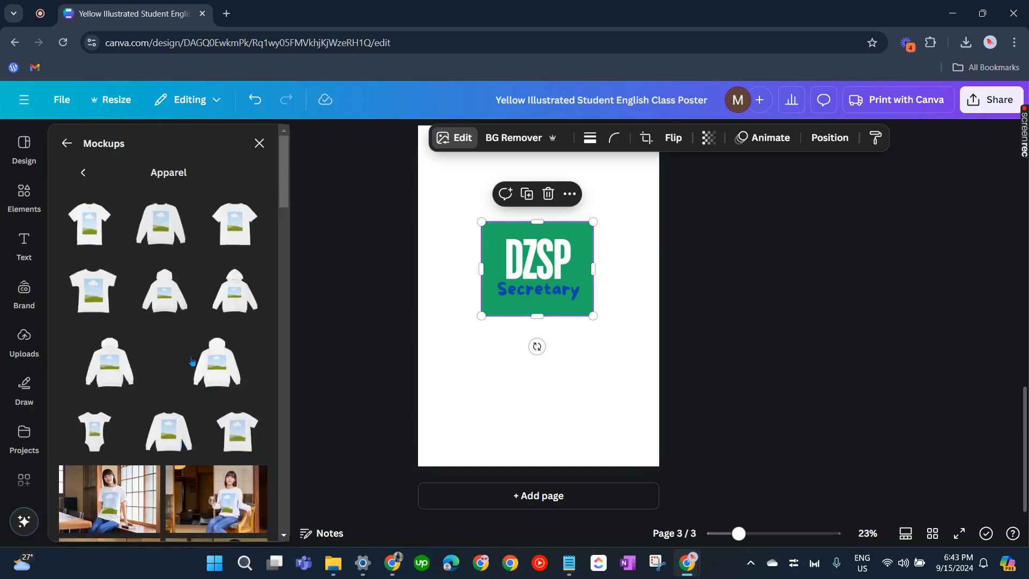
Step: Put the image on a white hoodie mockup, using Smart Crop with the DZSP Secretary title centered in the print area
left_click(168, 310)
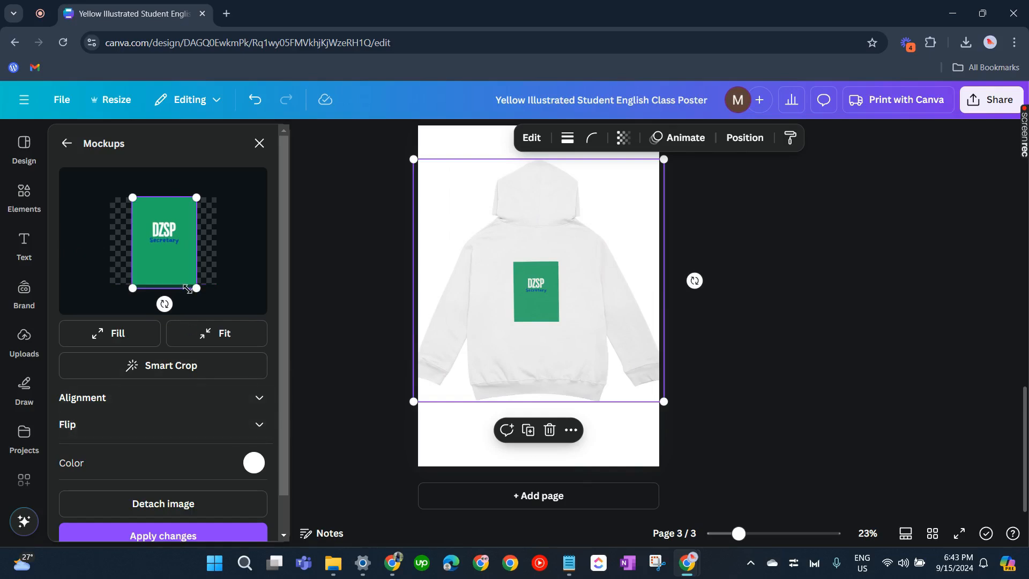
left_click(179, 367)
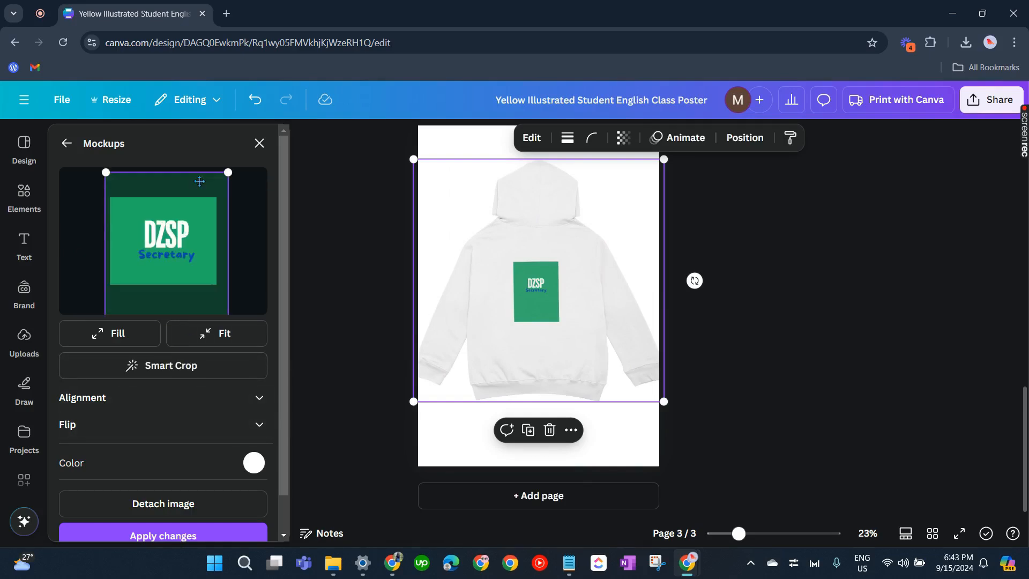
mouse_move(193, 259)
left_mouse_down()
mouse_move(178, 260)
mouse_move(193, 261)
left_mouse_up()
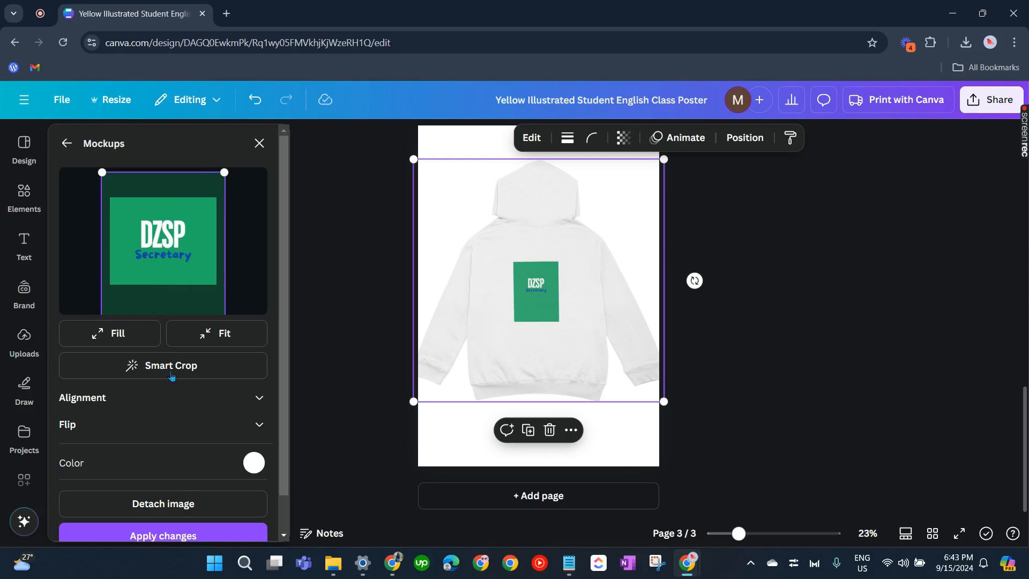
left_click(182, 536)
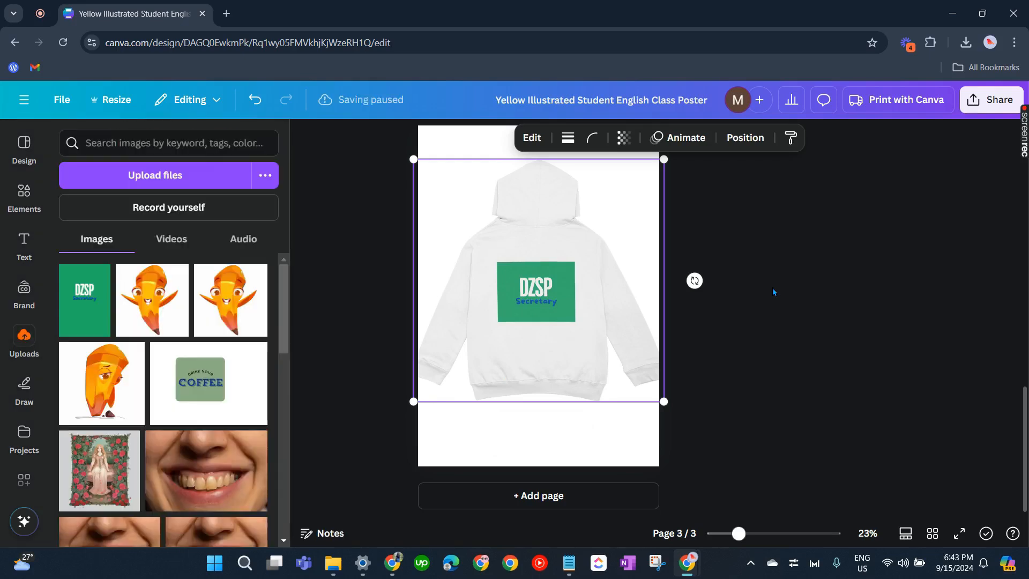
left_click(748, 326)
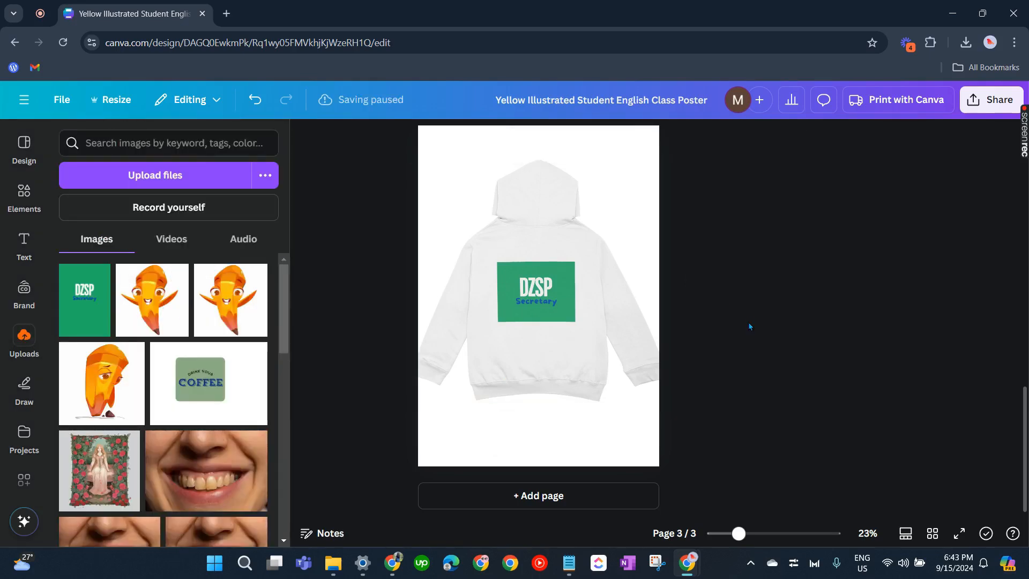